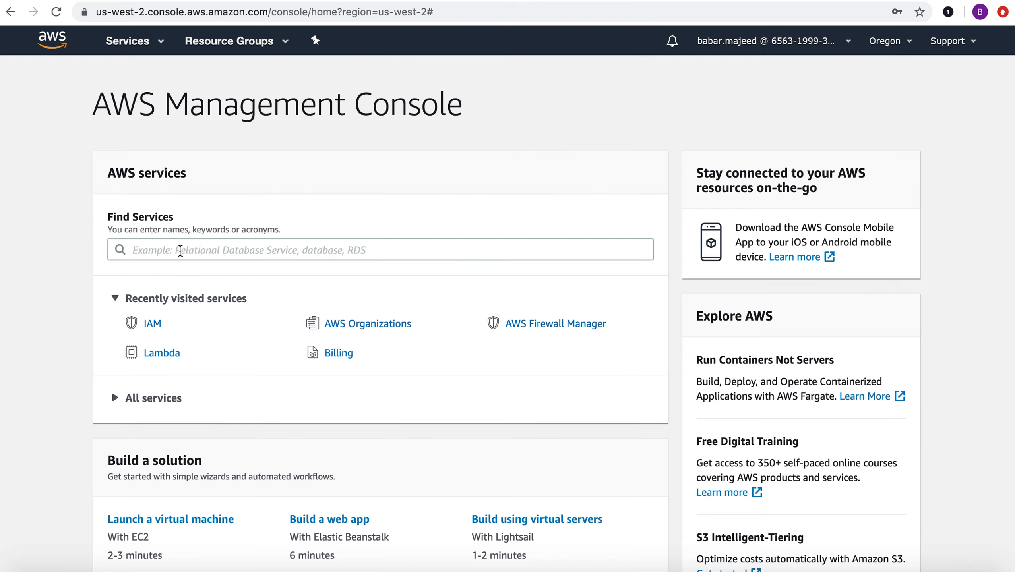
Find the Lambda service from the console home page and open it.
click(180, 250)
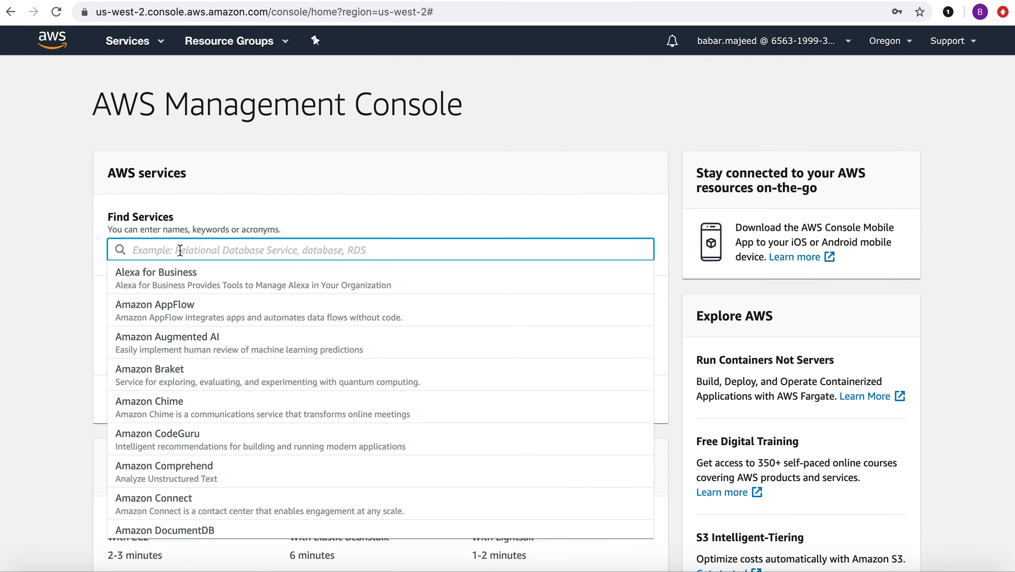
text(L)
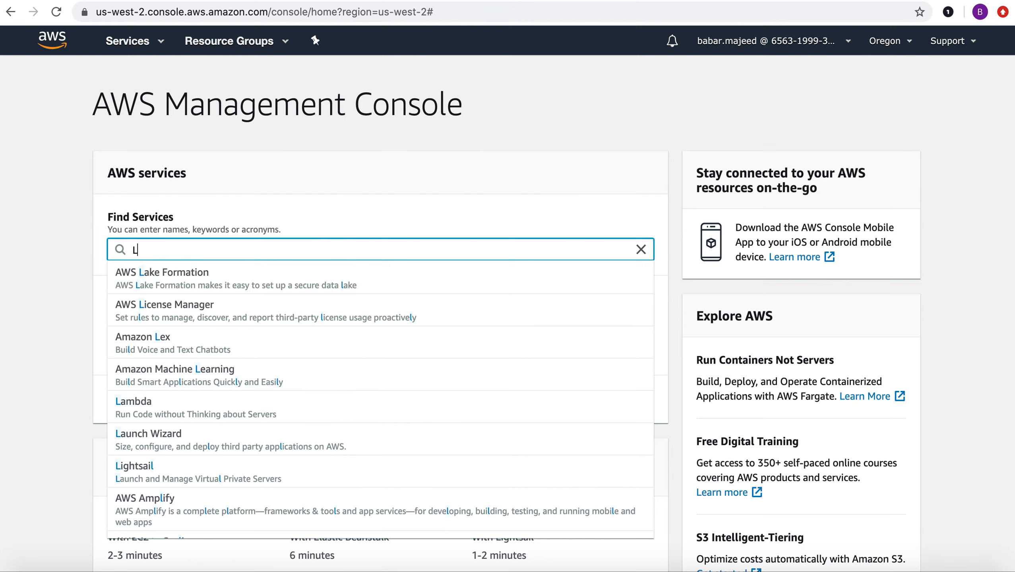
text(ambd)
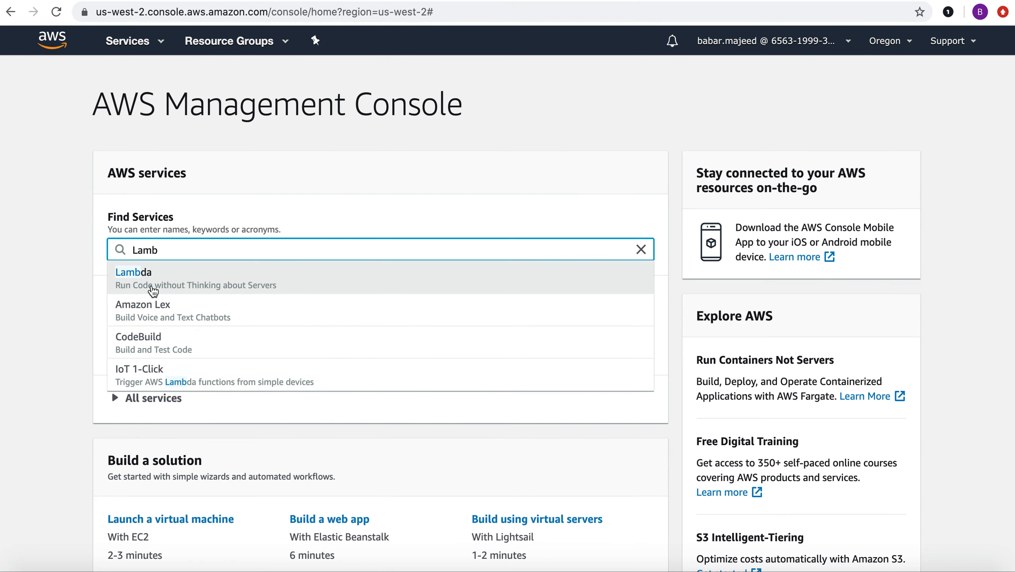
click(150, 279)
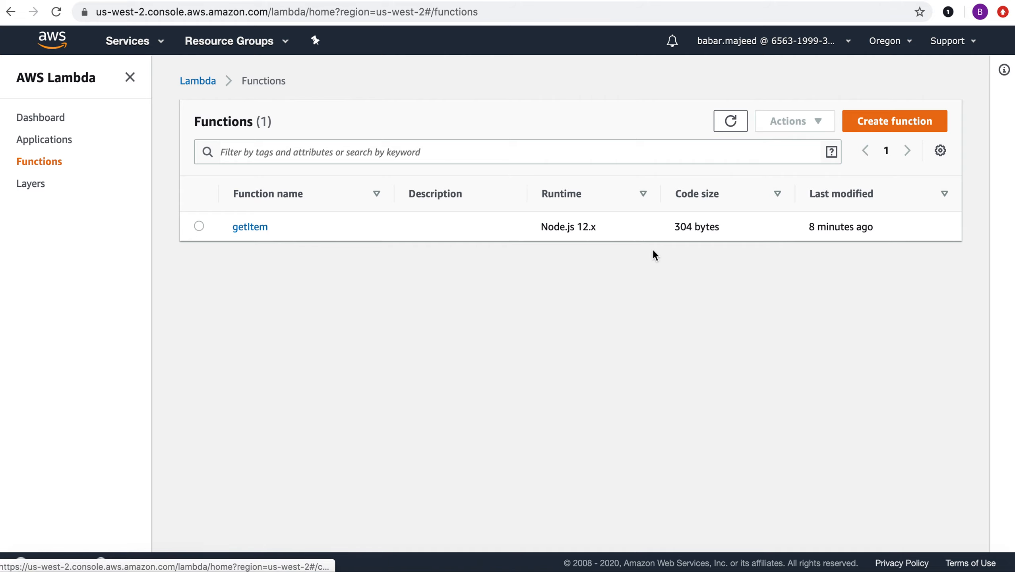
Delete the existing getItem function and dismiss the resulting notification.
click(199, 226)
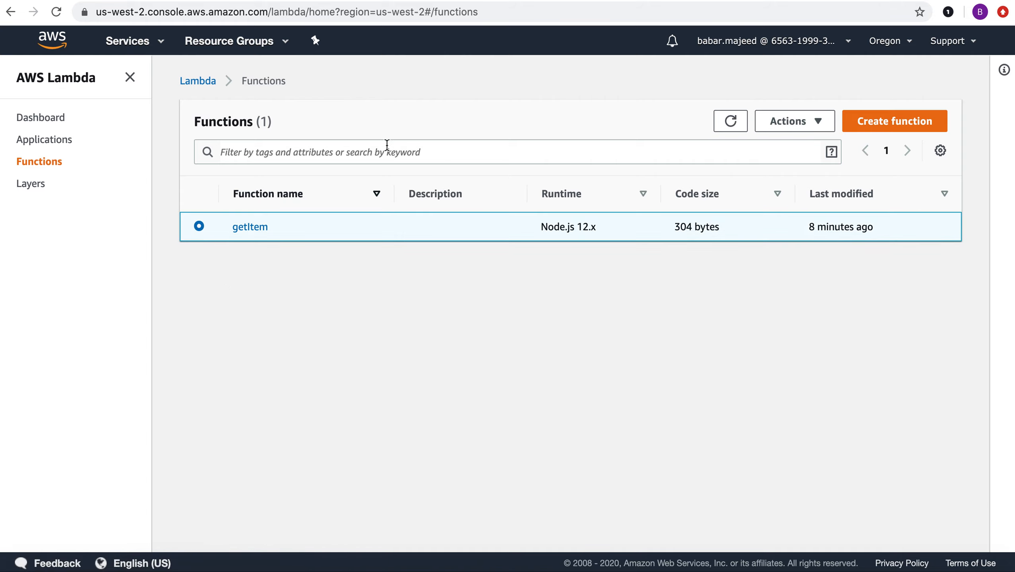
click(822, 123)
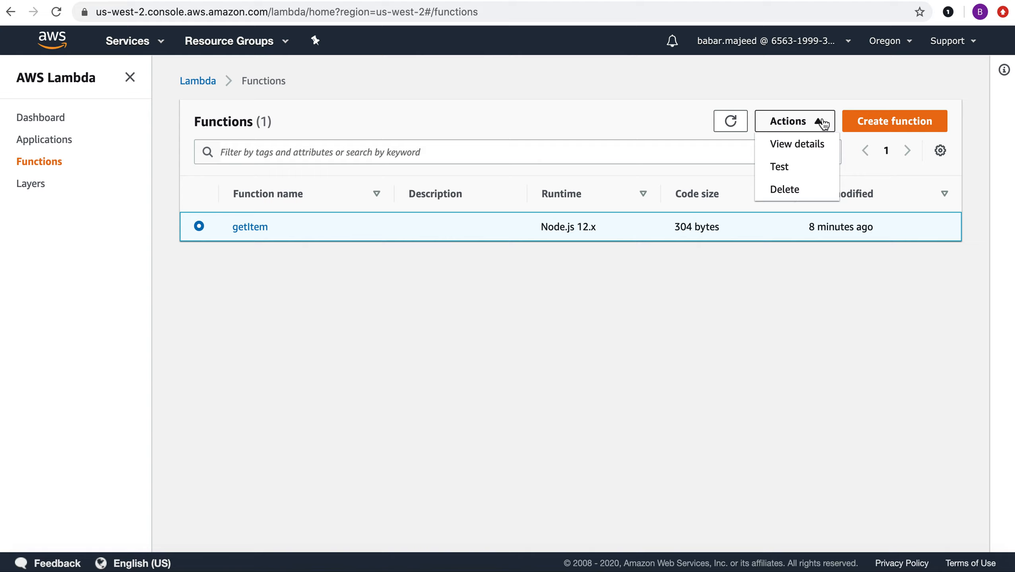
click(803, 188)
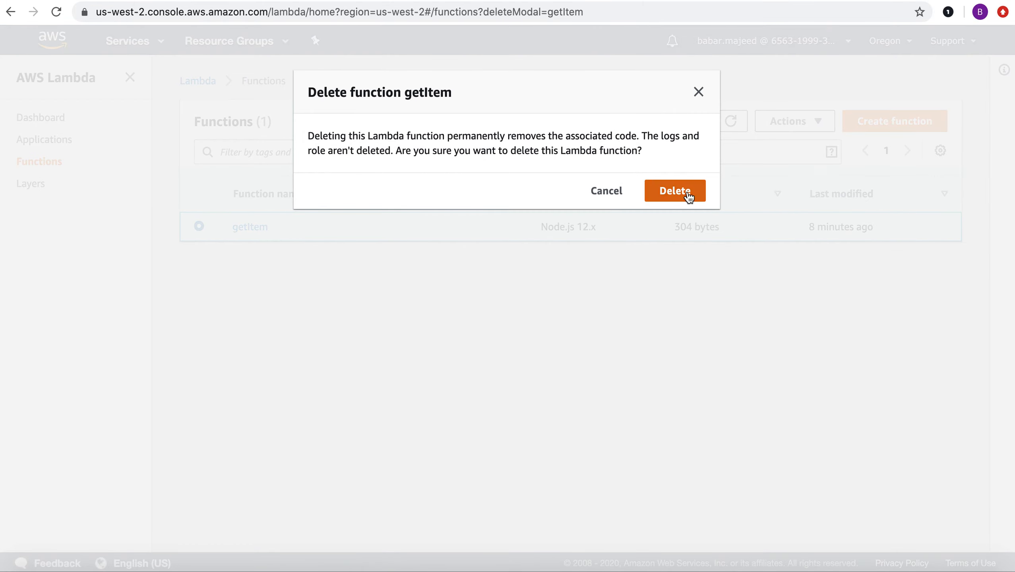
click(686, 192)
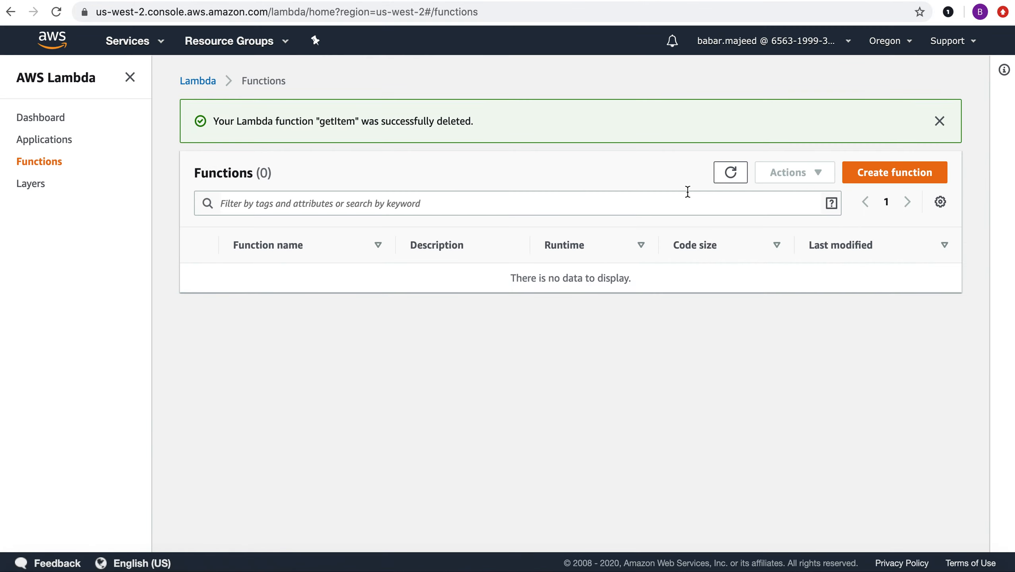
click(939, 121)
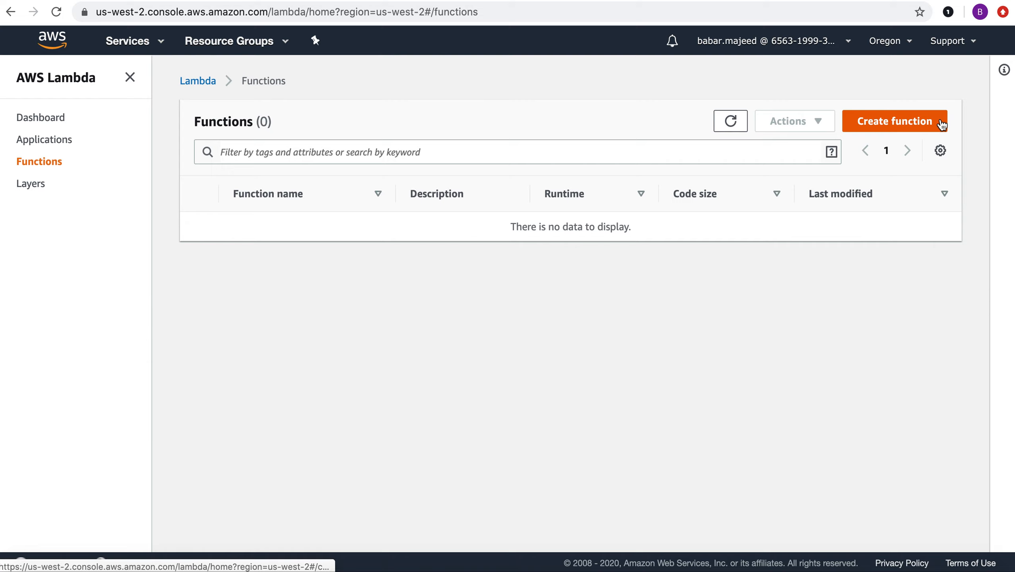
Create a function from scratch named getItem on Node.js 12.x, using a new role with basic Lambda permissions.
click(876, 130)
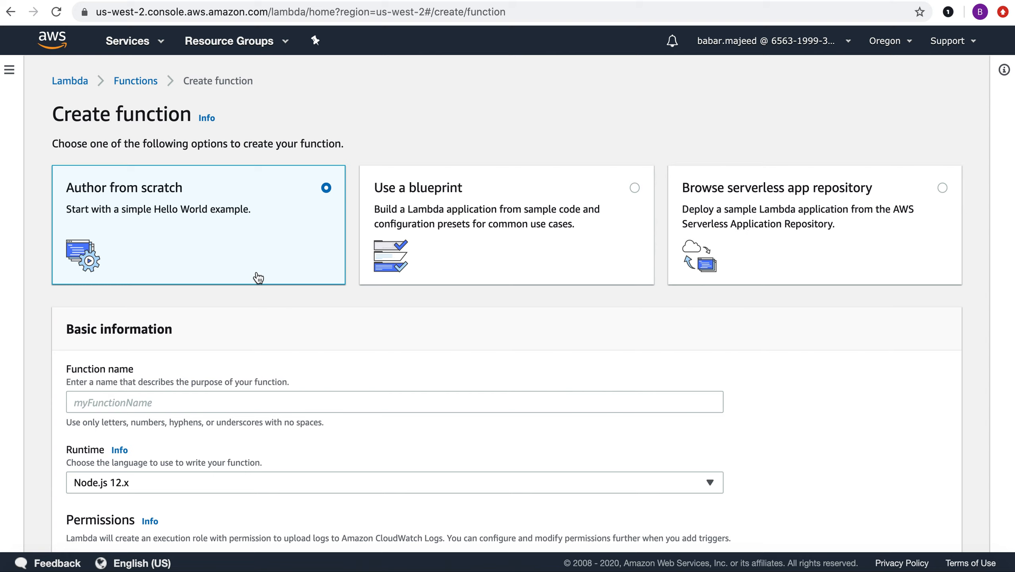
click(216, 394)
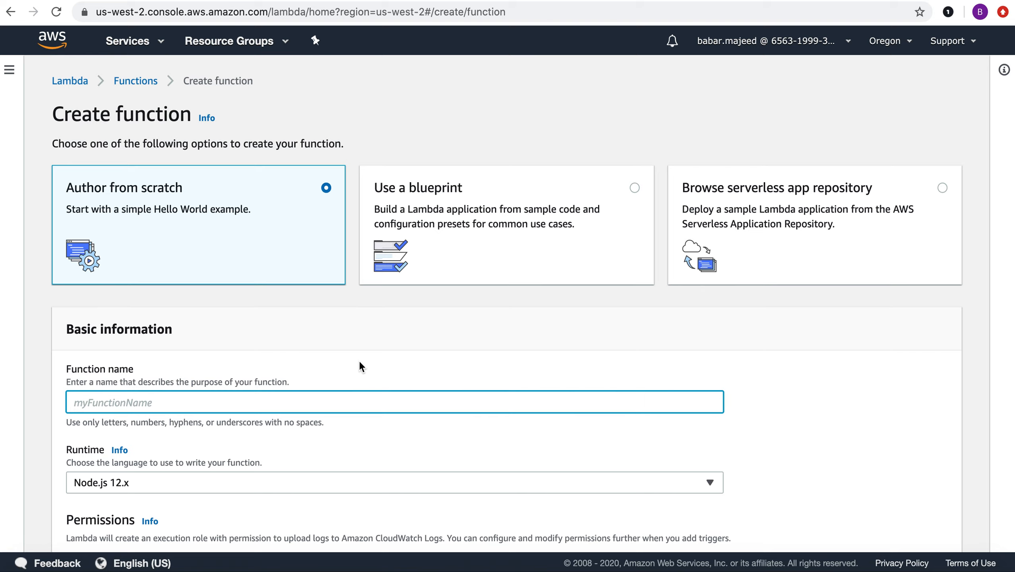
text(getItem)
scroll(281, 421, down, 3)
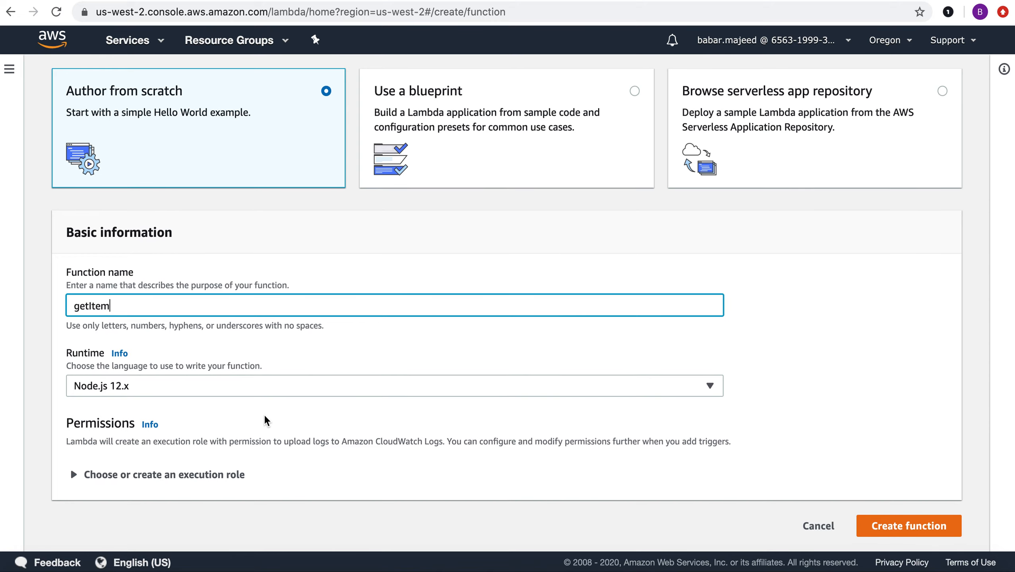
click(87, 481)
scroll(230, 434, down, 5)
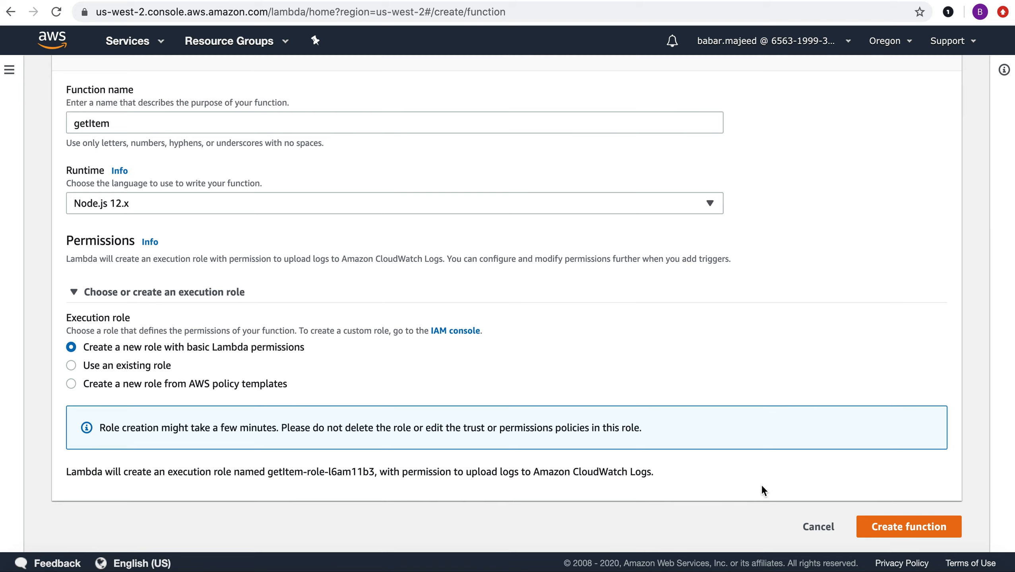
click(905, 528)
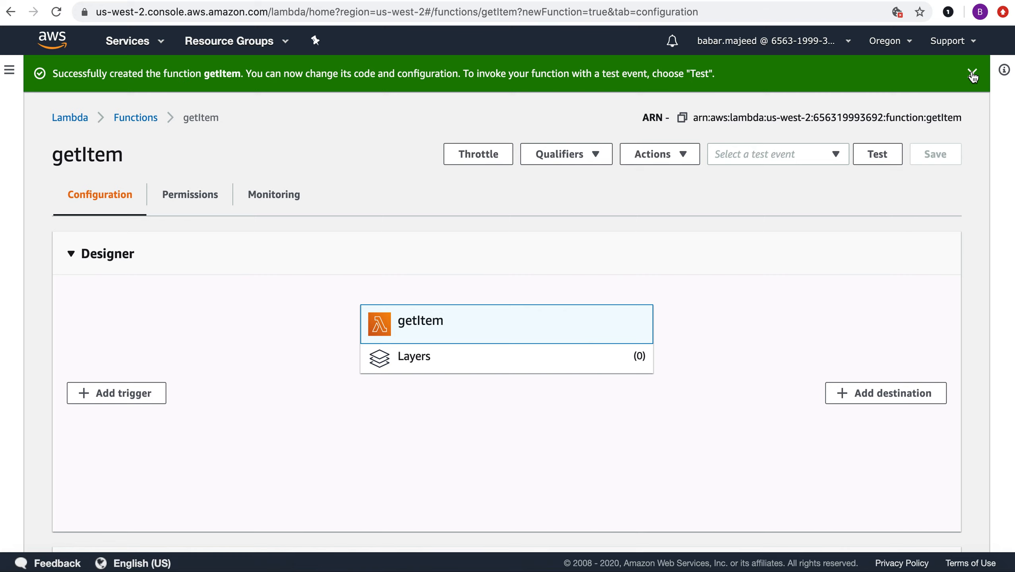
click(973, 73)
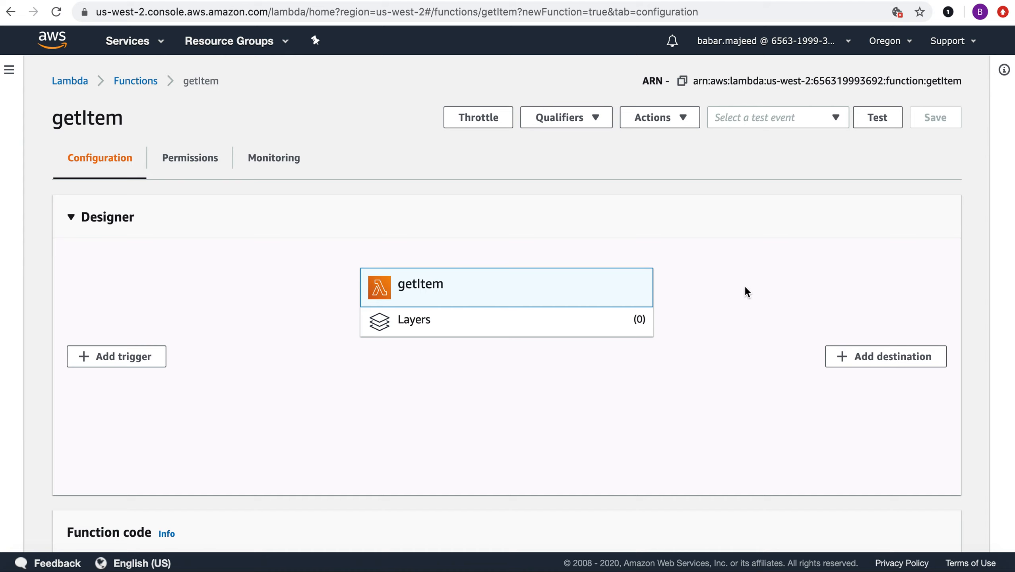
scroll(745, 286, down, 2)
scroll(744, 286, up, 2)
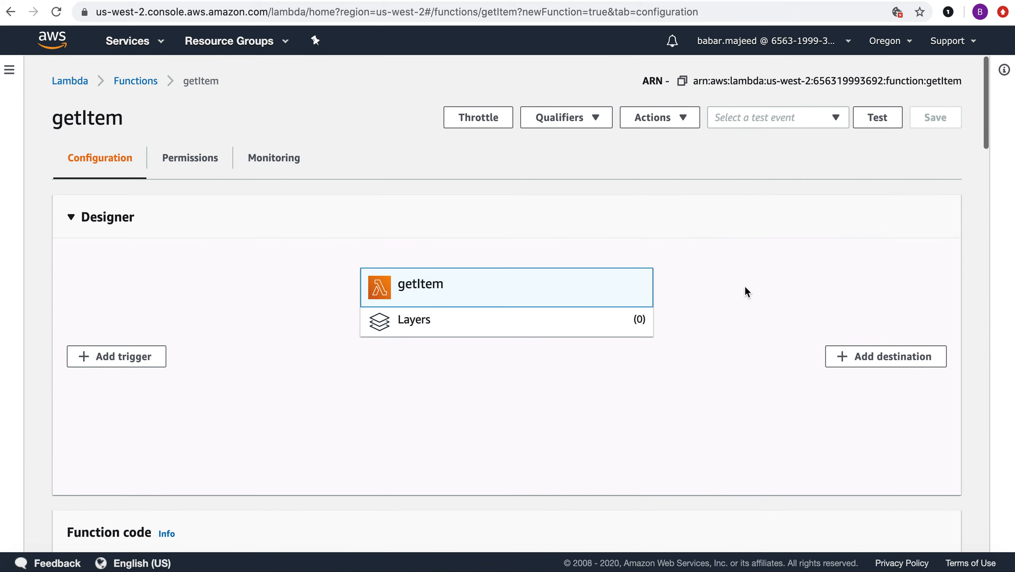
Start another function from scratch from the Lambda dashboard and name it saveItem.
click(78, 82)
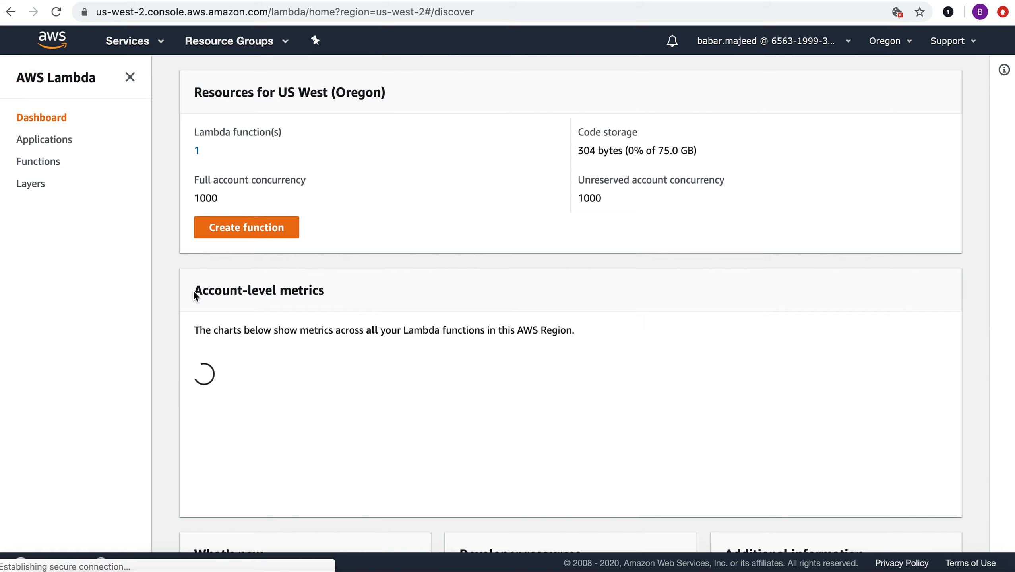
click(236, 237)
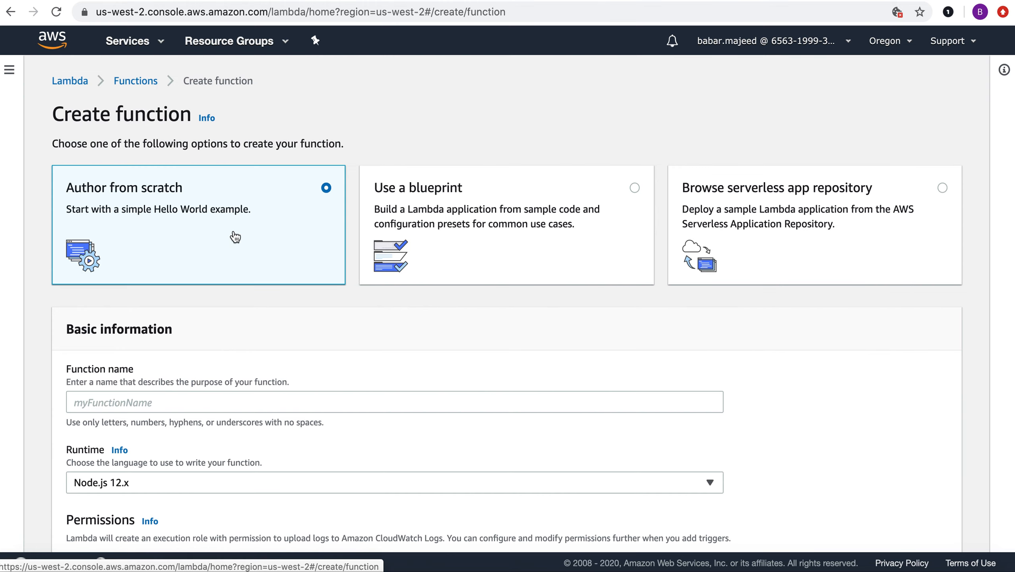
scroll(386, 365, down, 2)
scroll(386, 365, up, 2)
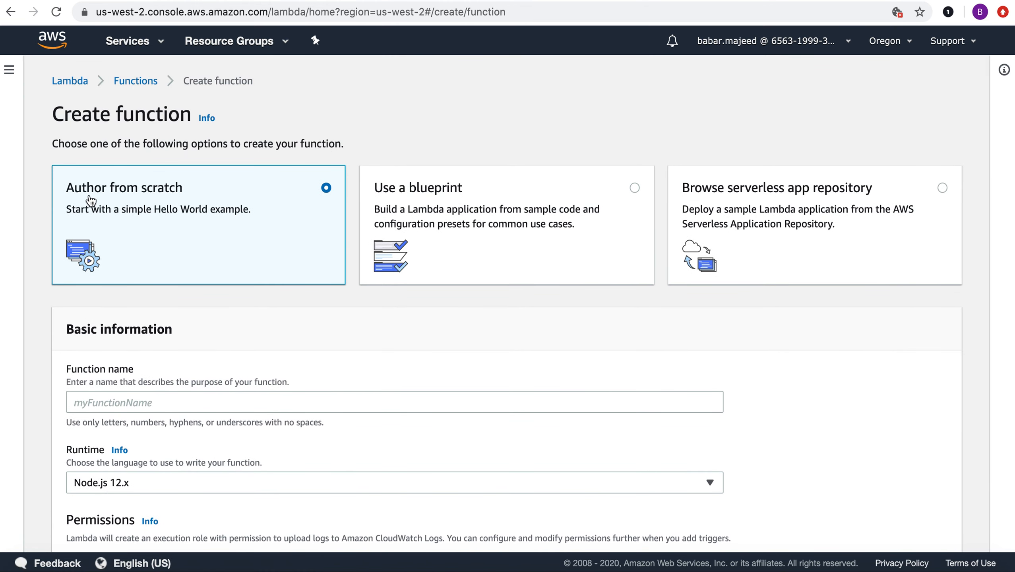
click(219, 404)
text(save)
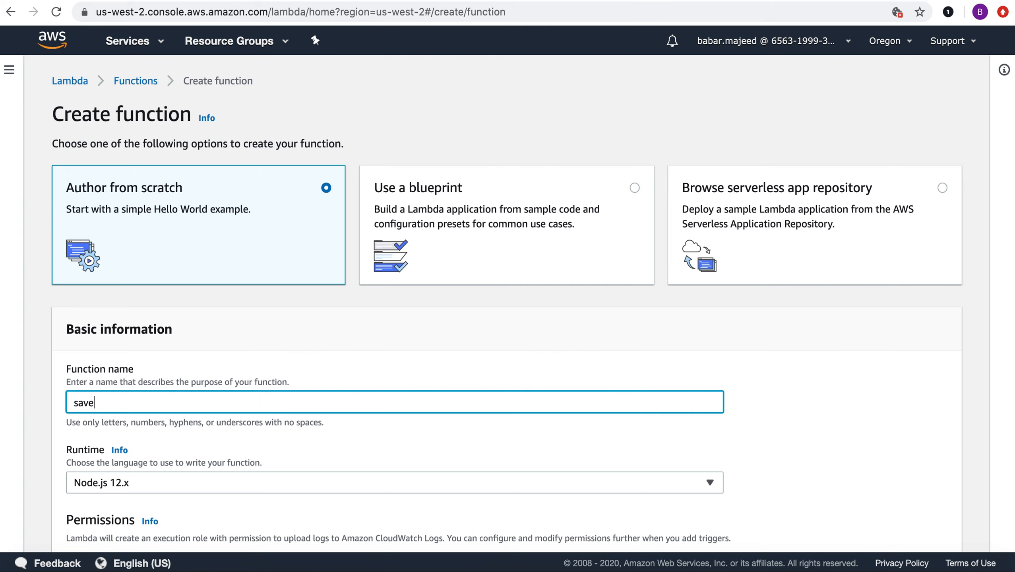
text(Items)
scroll(295, 442, down, 3)
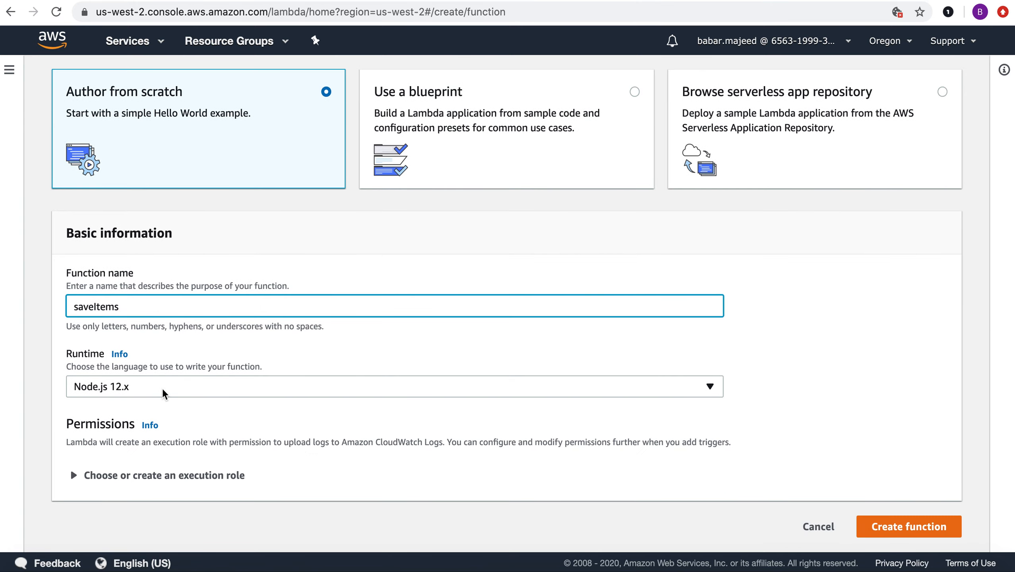
key(BackSpace)
Create the function with a new execution role with basic Lambda permissions, and dismiss the resulting notification.
click(77, 472)
scroll(211, 452, down, 1)
scroll(211, 448, down, 5)
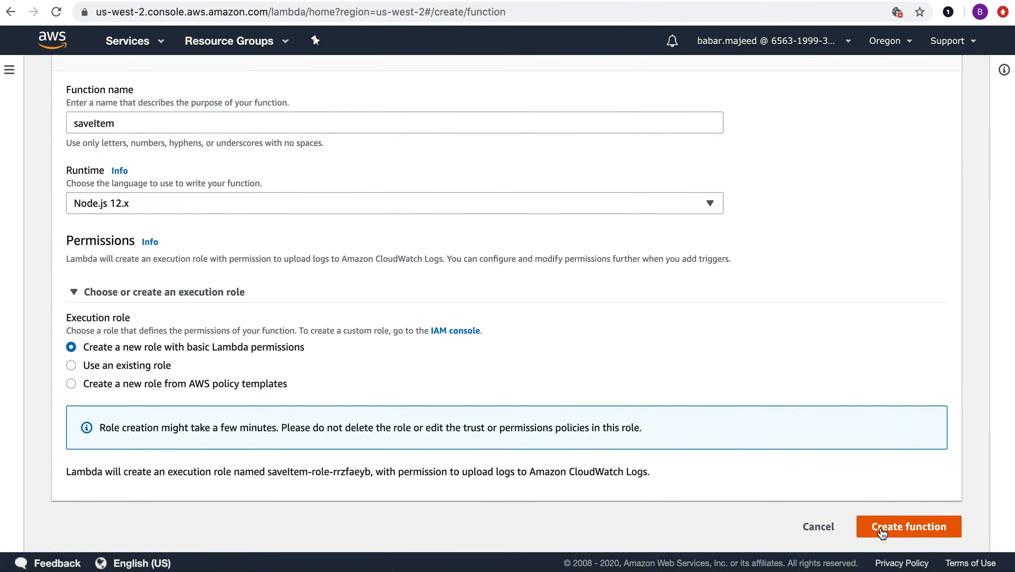
click(863, 523)
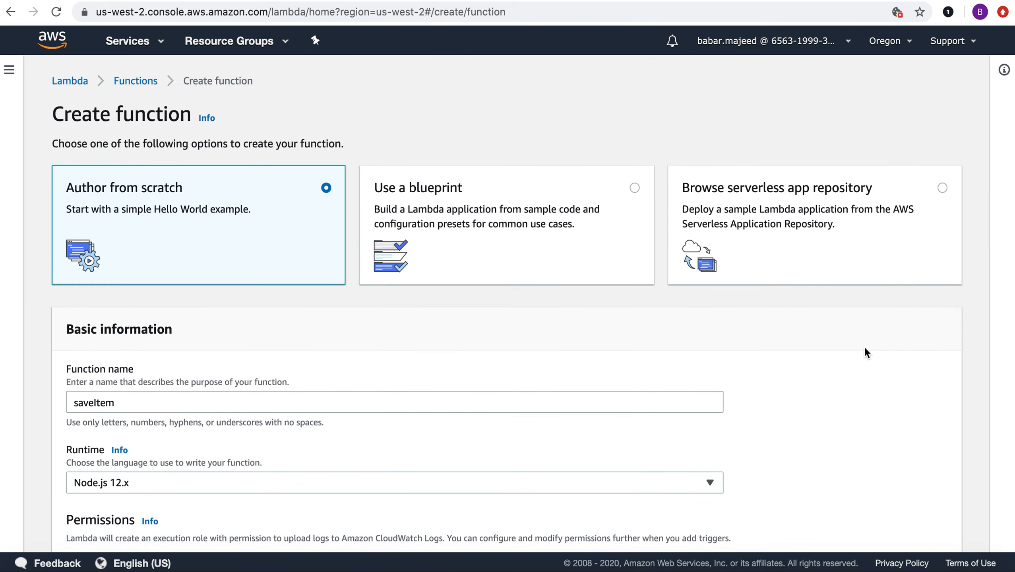
scroll(862, 426, down, 5)
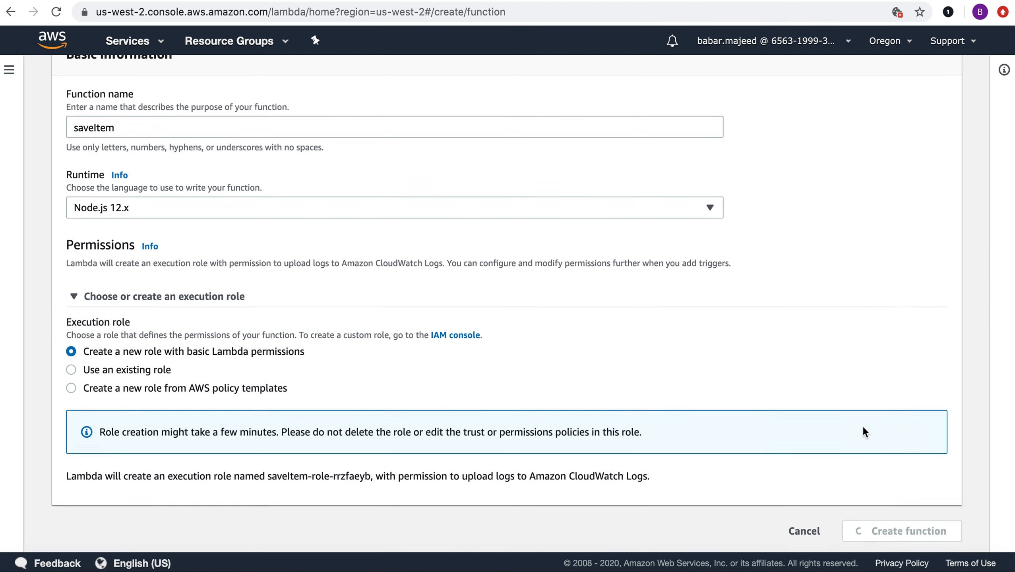
scroll(862, 426, up, 5)
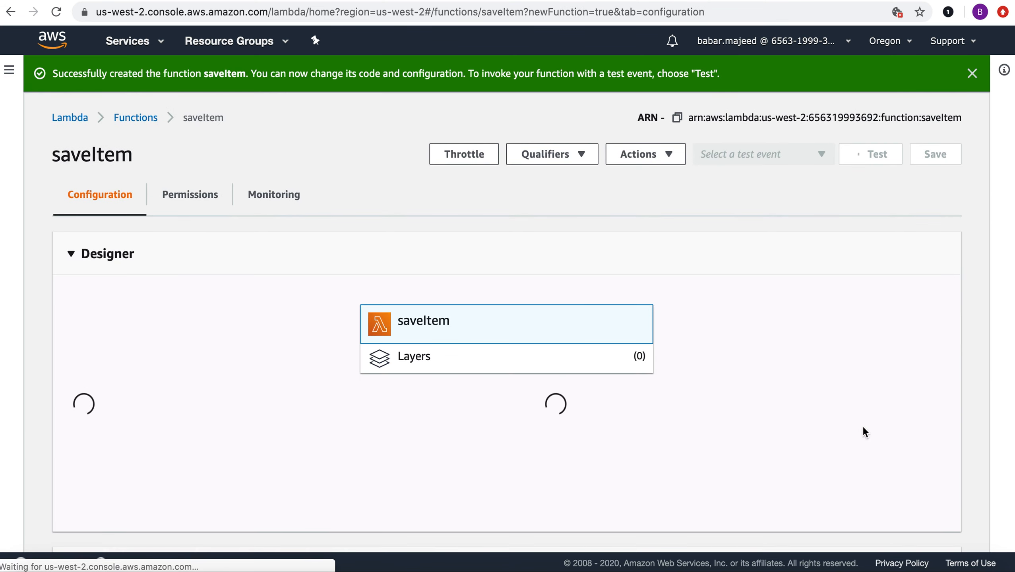
click(972, 73)
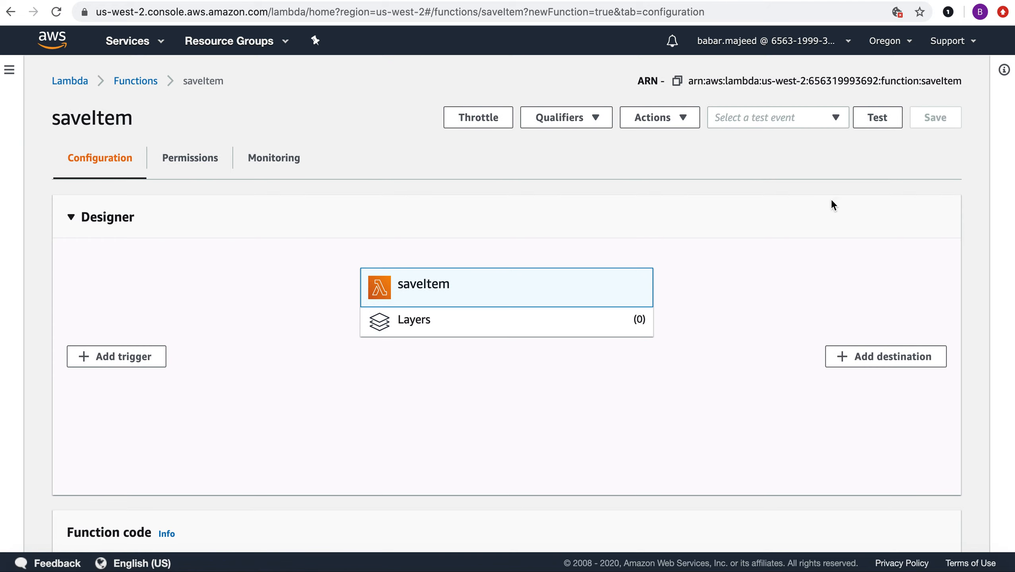
Look over saveItem's inline code, and open the getItem function from the functions list at its code editor.
scroll(784, 297, down, 10)
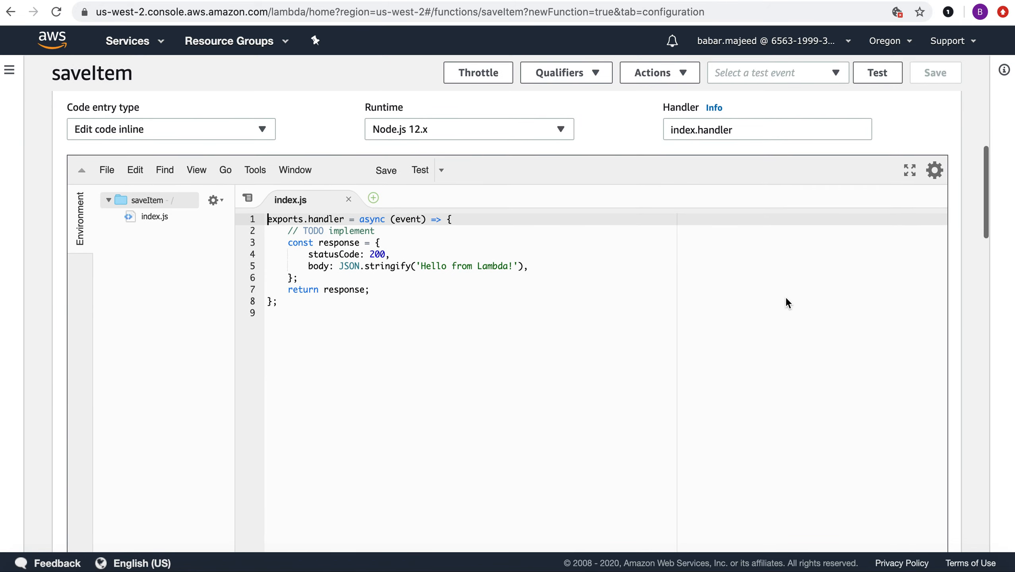
scroll(784, 296, up, 10)
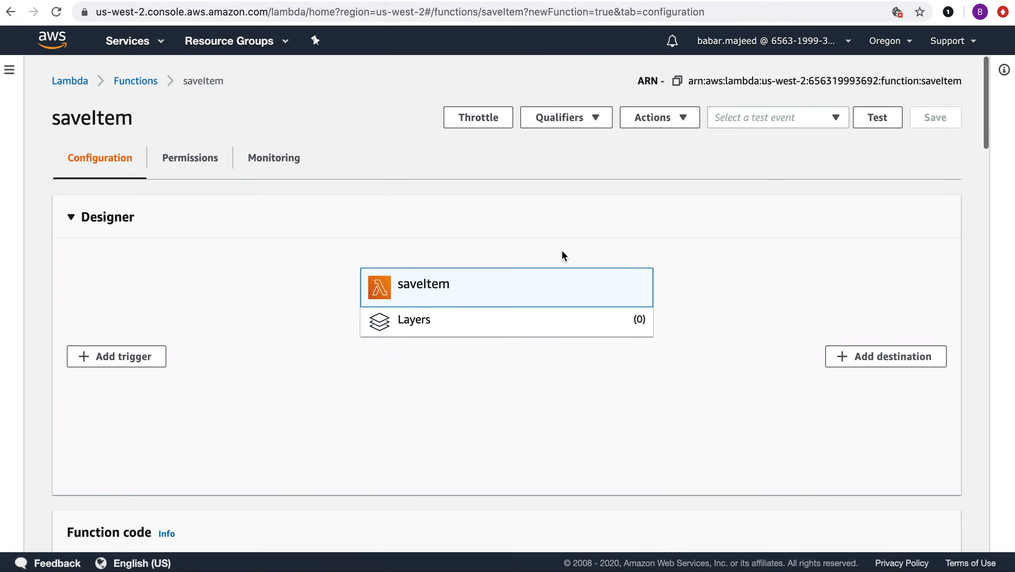
click(127, 83)
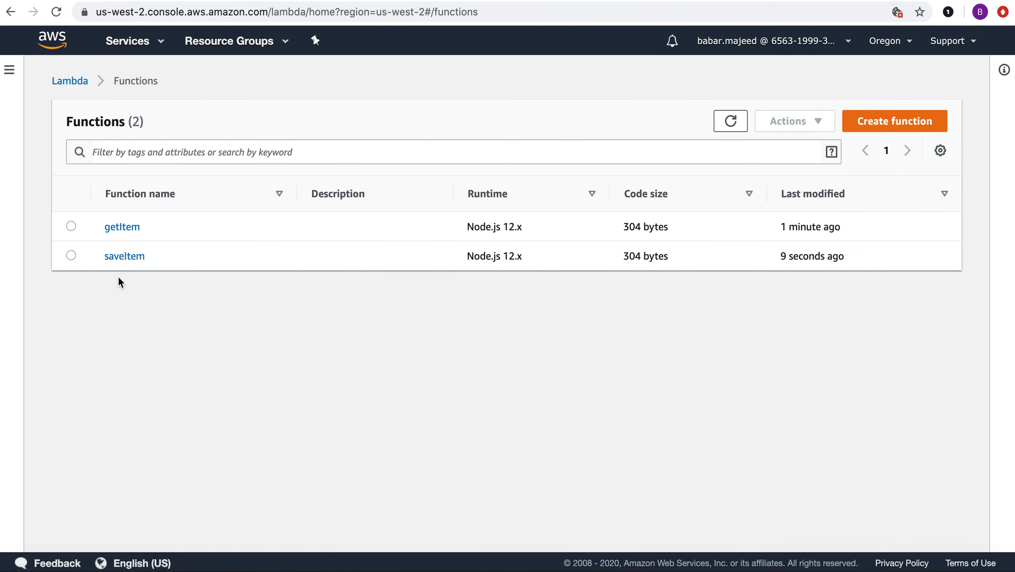
click(119, 228)
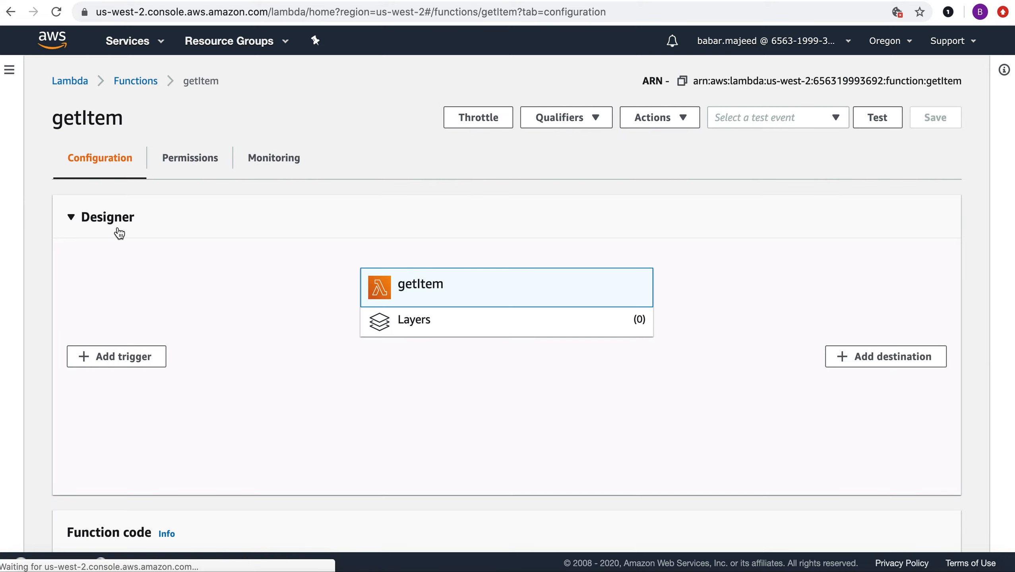
scroll(190, 303, down, 10)
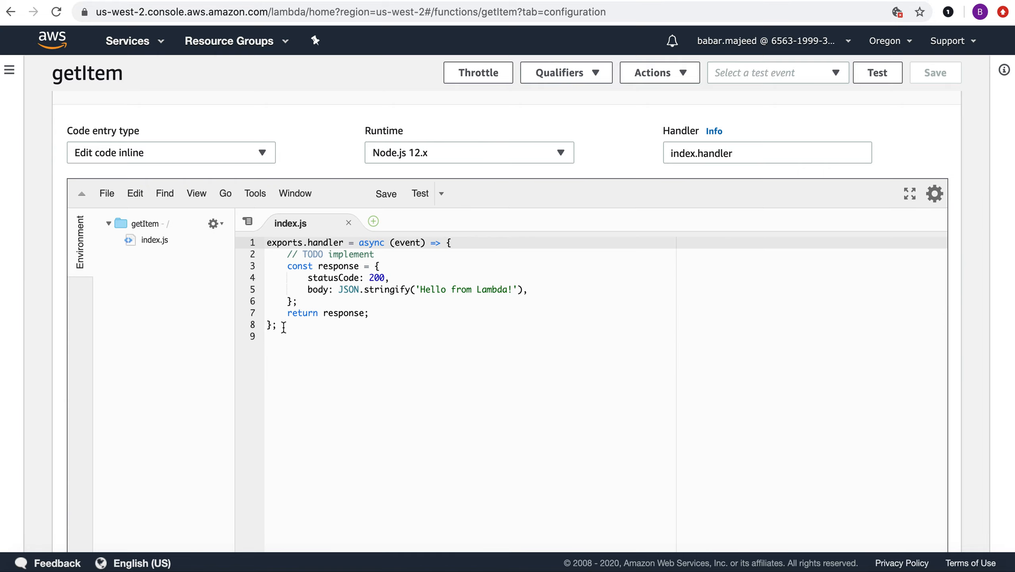
Replace getItem's default code in index.js with the first handler from Notes, which returns the oranges item.
drag(280, 325, 265, 243)
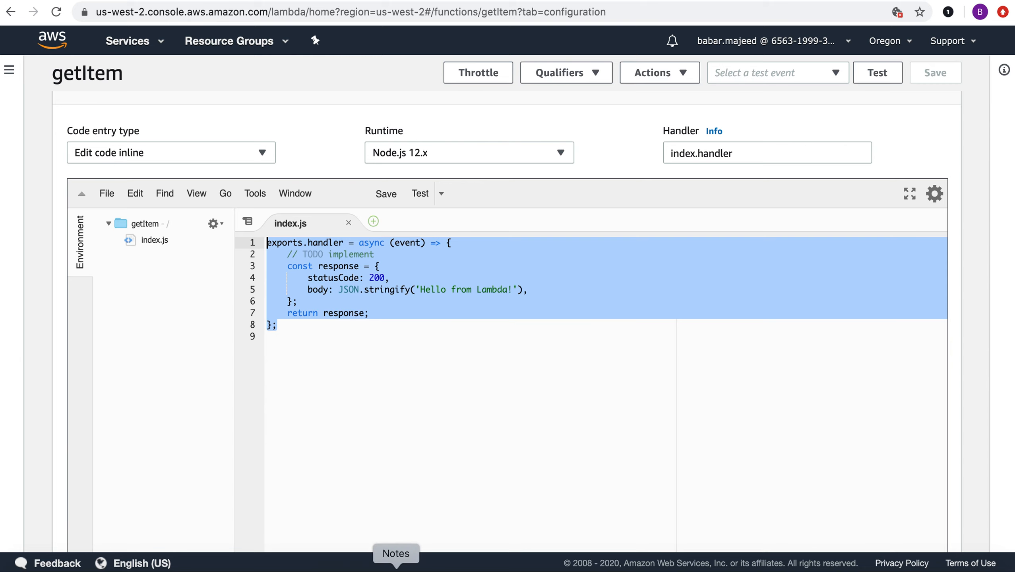
click(396, 567)
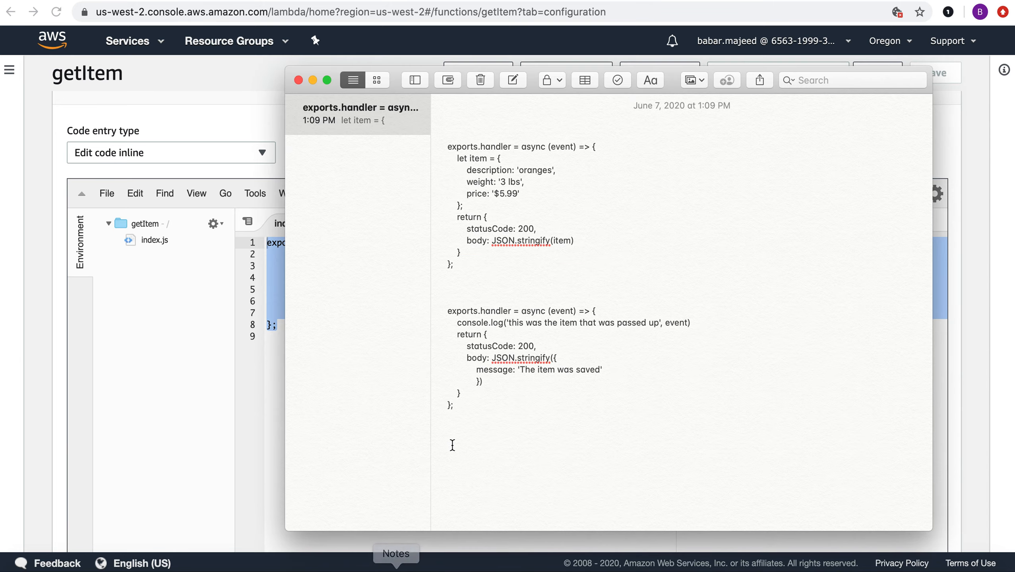
drag(460, 281, 446, 146)
key(super+c)
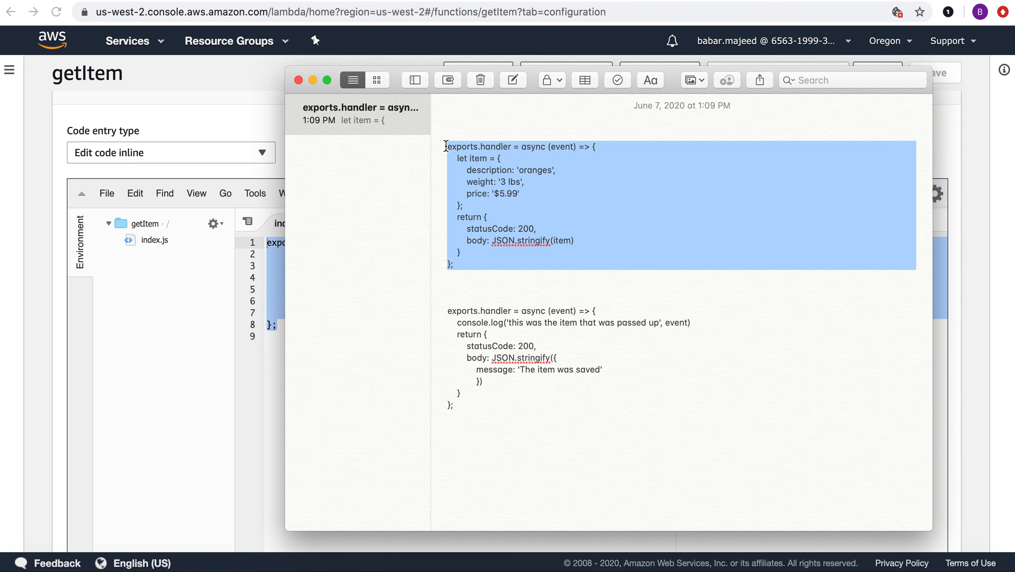
click(274, 348)
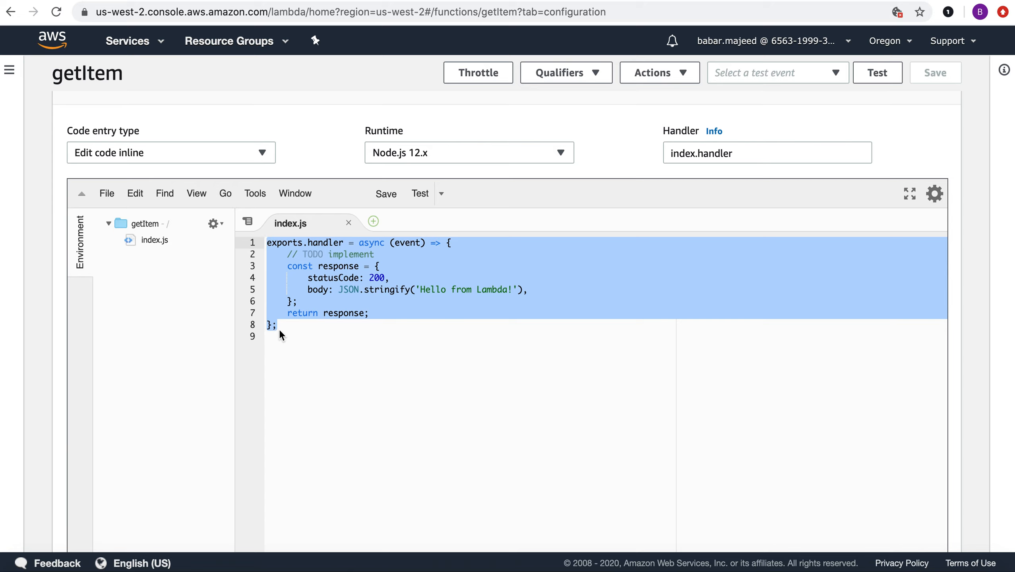
drag(278, 325, 264, 243)
key(super+v)
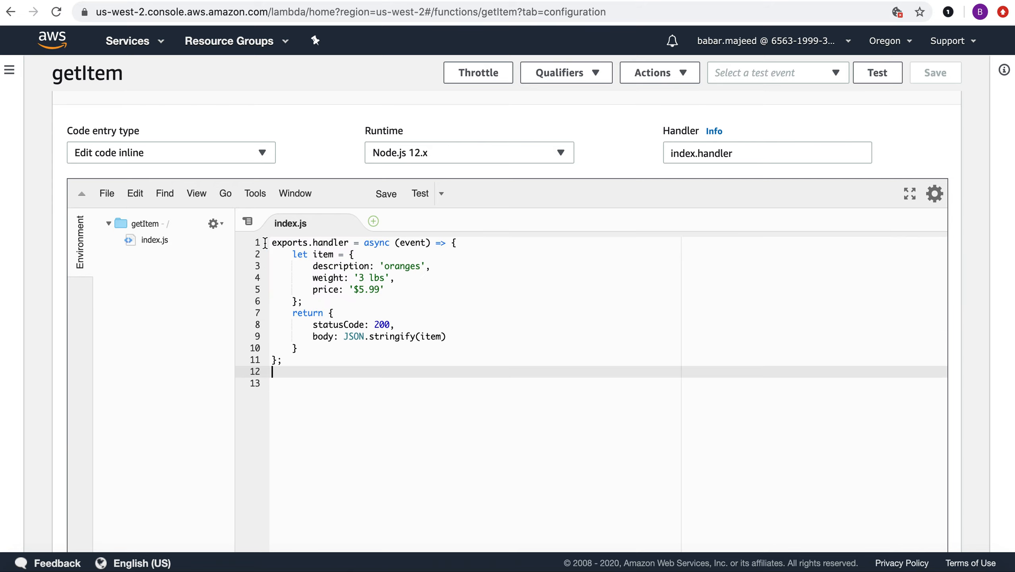
Examine getItem's new handler: the item object's description, weight and price, and the returned statusCode and body.
click(485, 275)
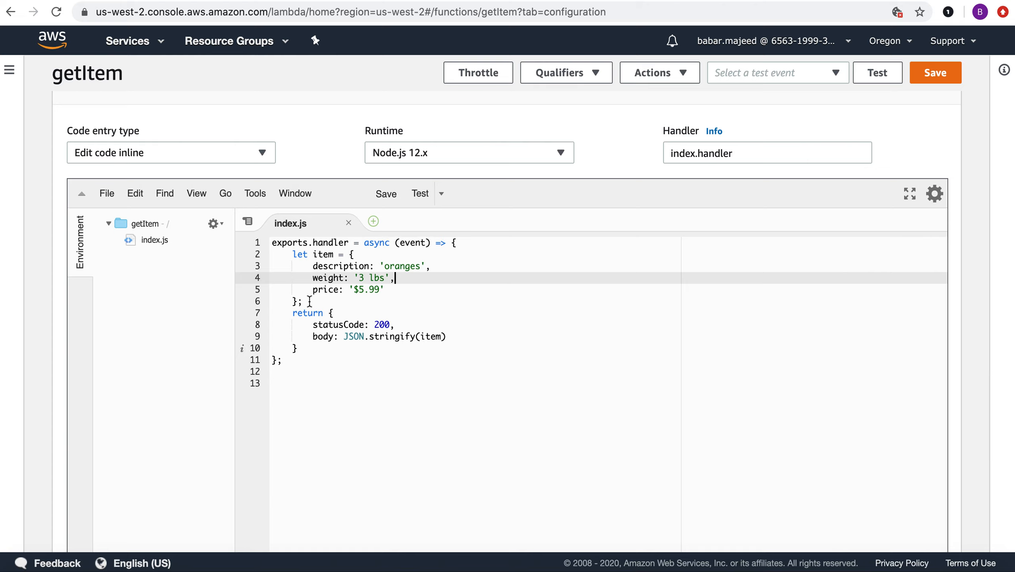
drag(304, 301, 293, 252)
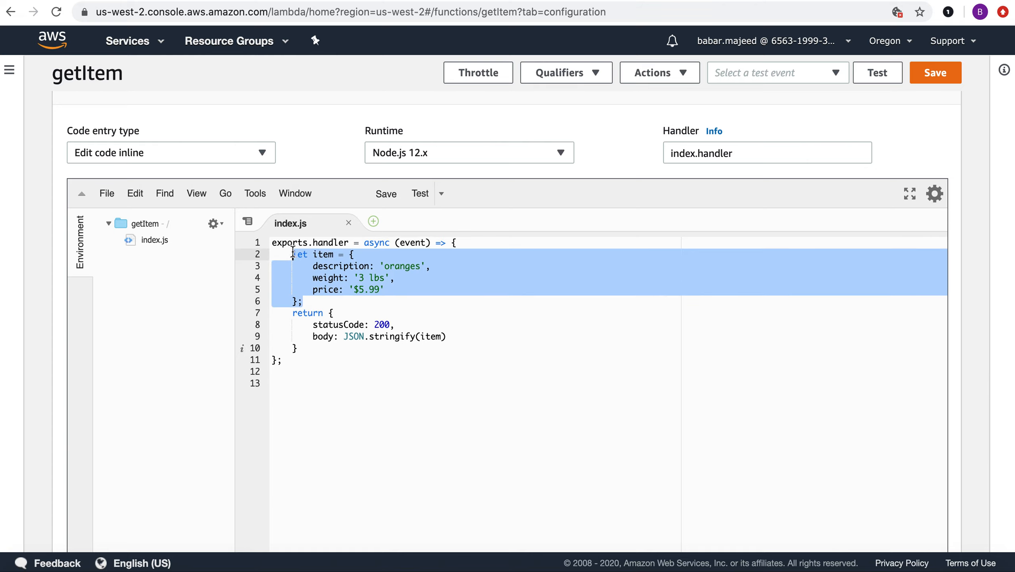
double_click(319, 266)
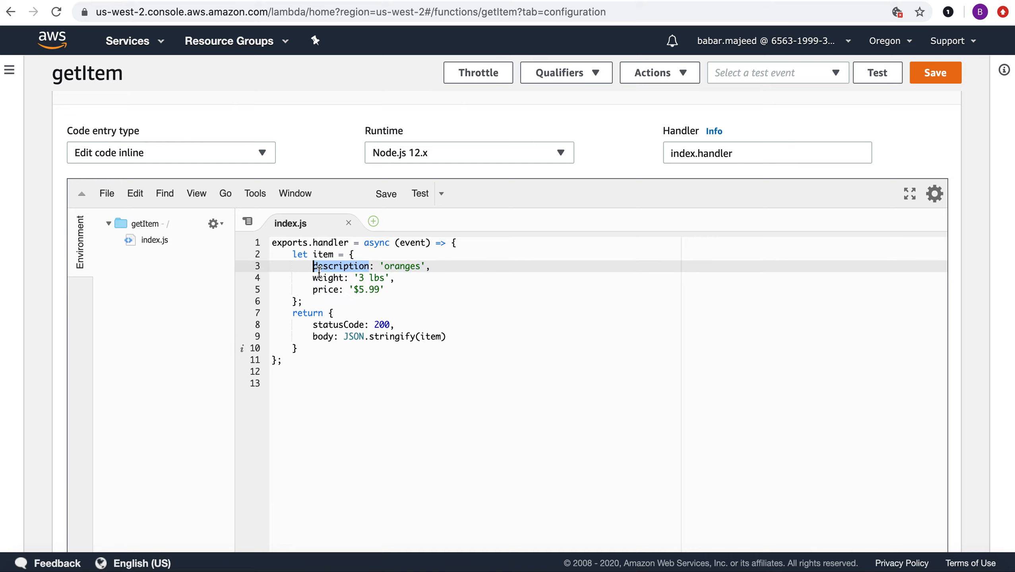
double_click(320, 277)
double_click(319, 289)
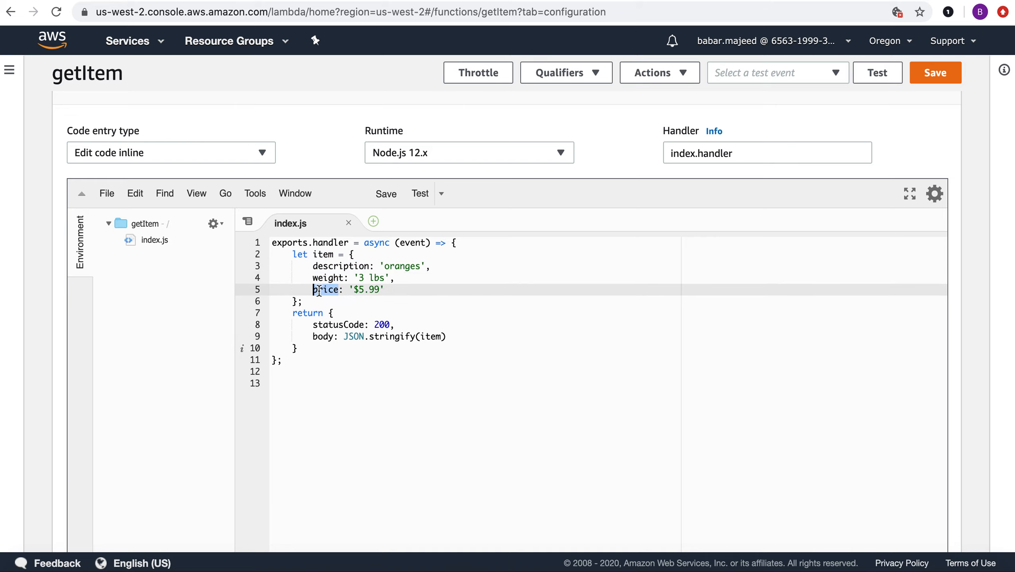
click(313, 336)
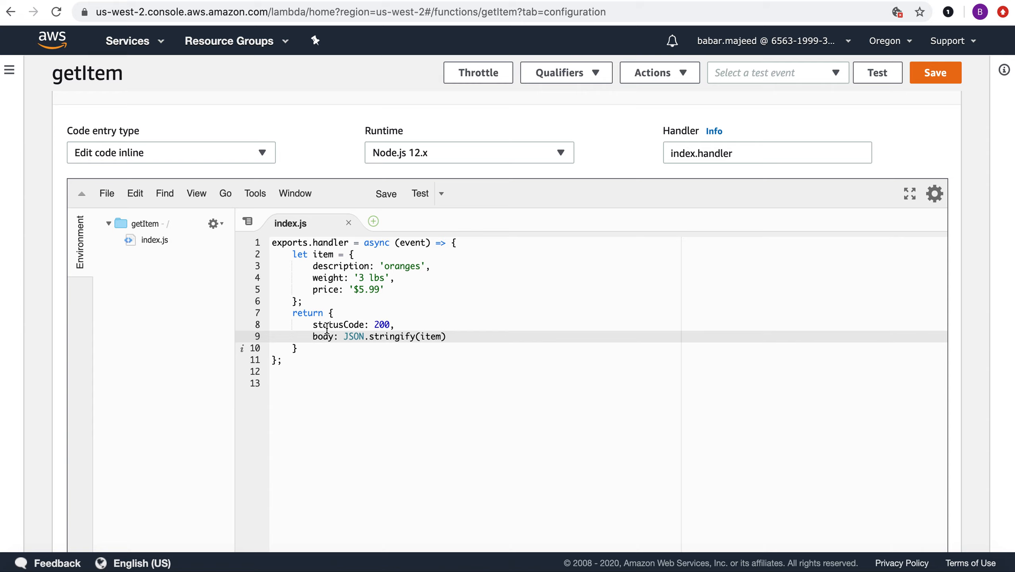
double_click(327, 324)
click(385, 355)
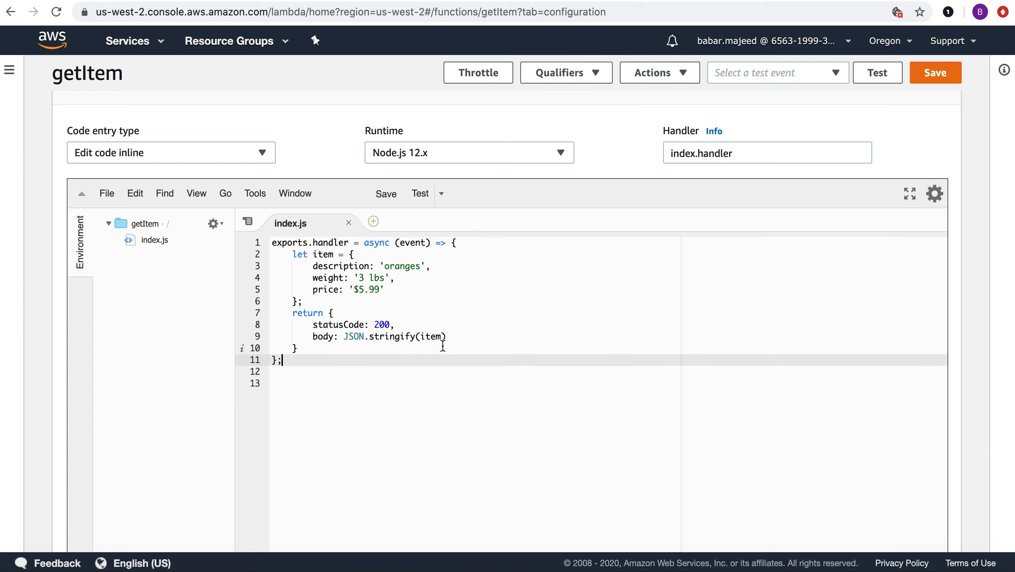
drag(446, 338, 317, 335)
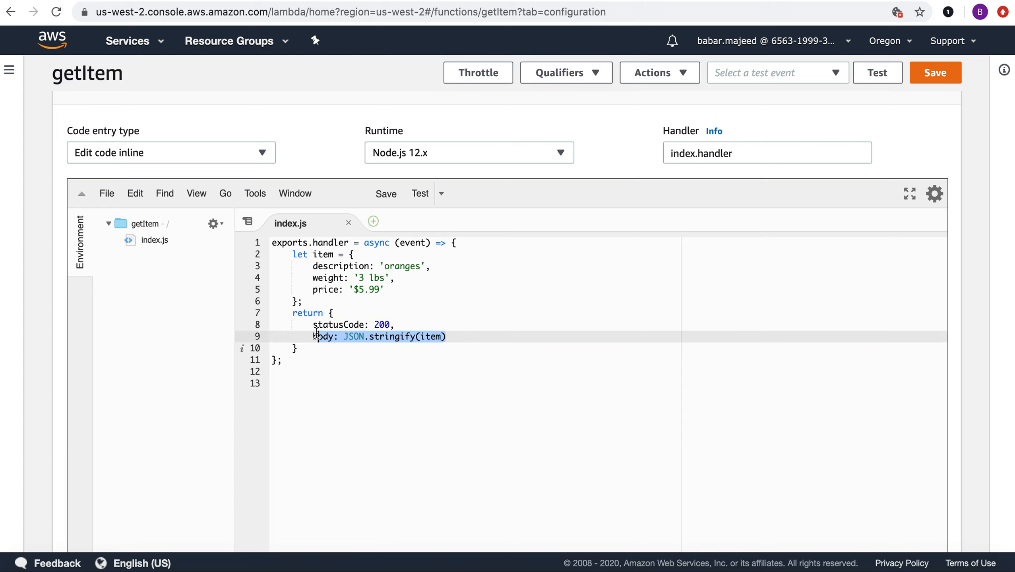
Save the getItem function and dismiss the resulting notification.
scroll(744, 333, down, 6)
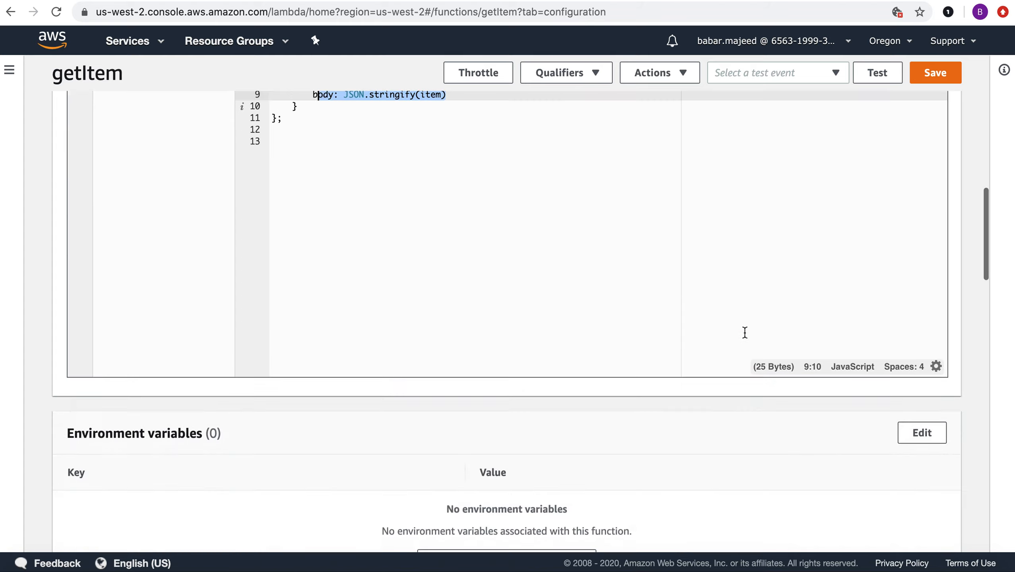
scroll(745, 333, down, 8)
scroll(742, 333, up, 20)
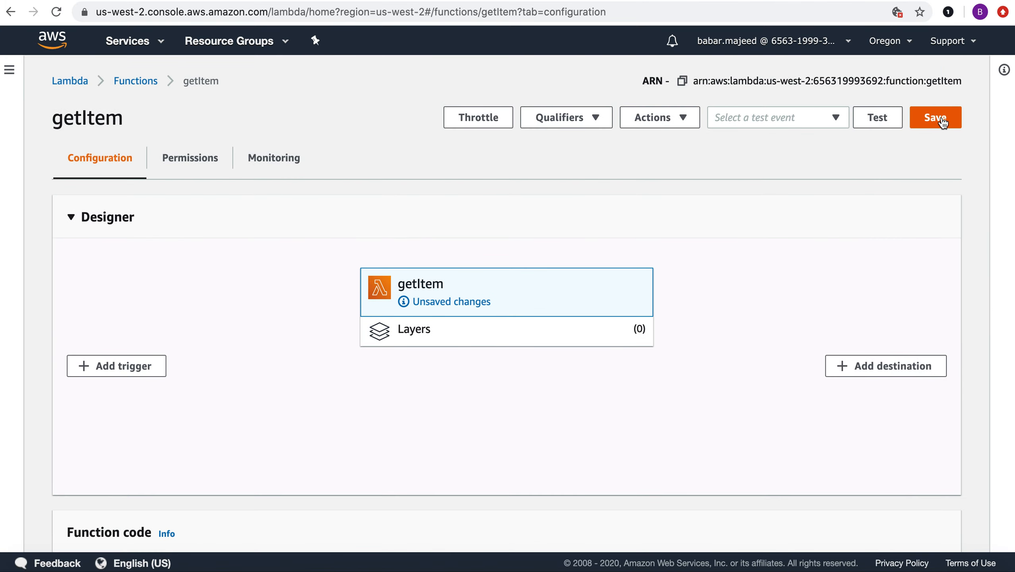
click(941, 119)
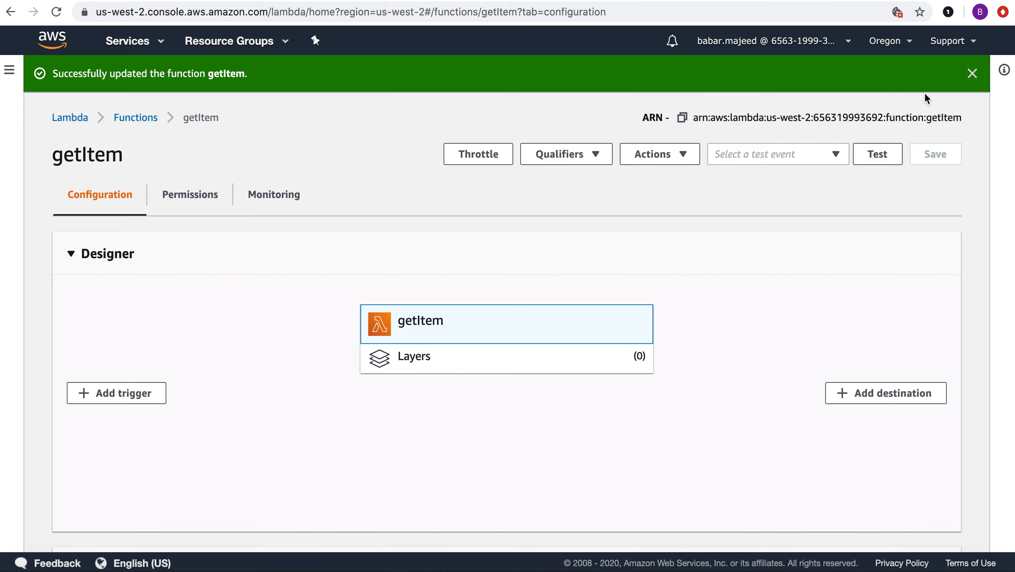
click(972, 74)
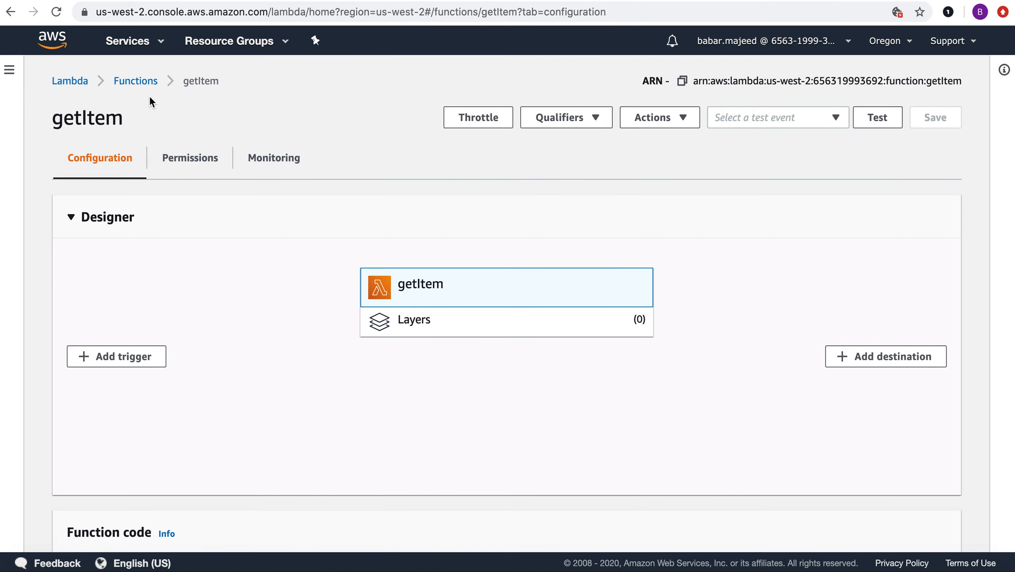
Open the saveItem function from the functions list at its inline code editor.
click(135, 80)
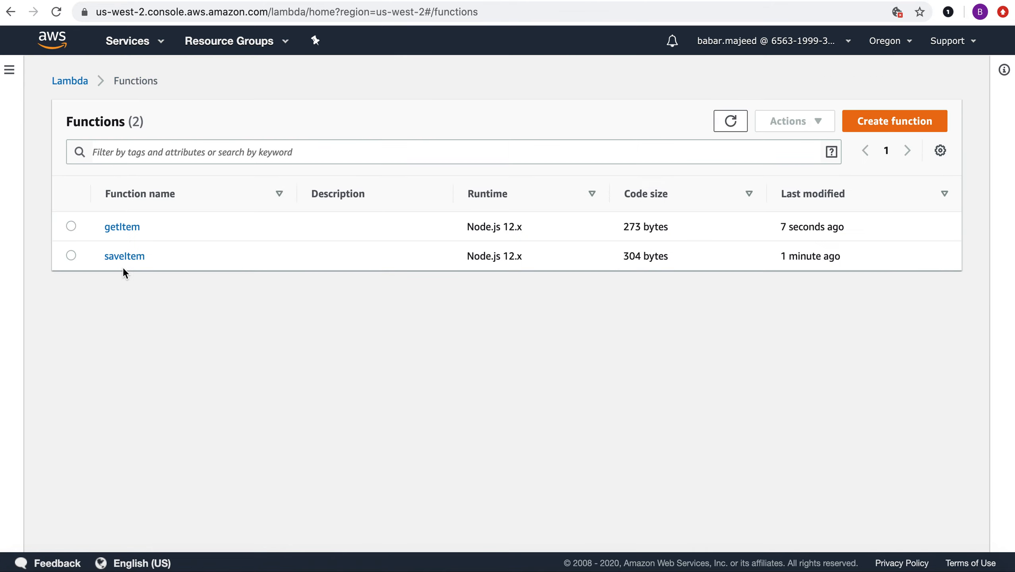
click(120, 258)
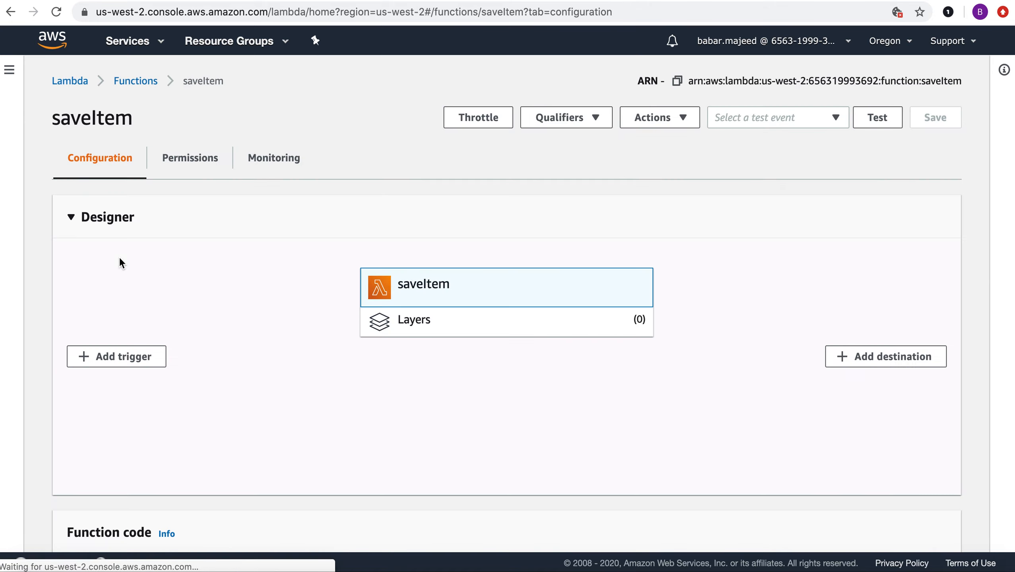
scroll(119, 261, down, 5)
scroll(119, 260, down, 8)
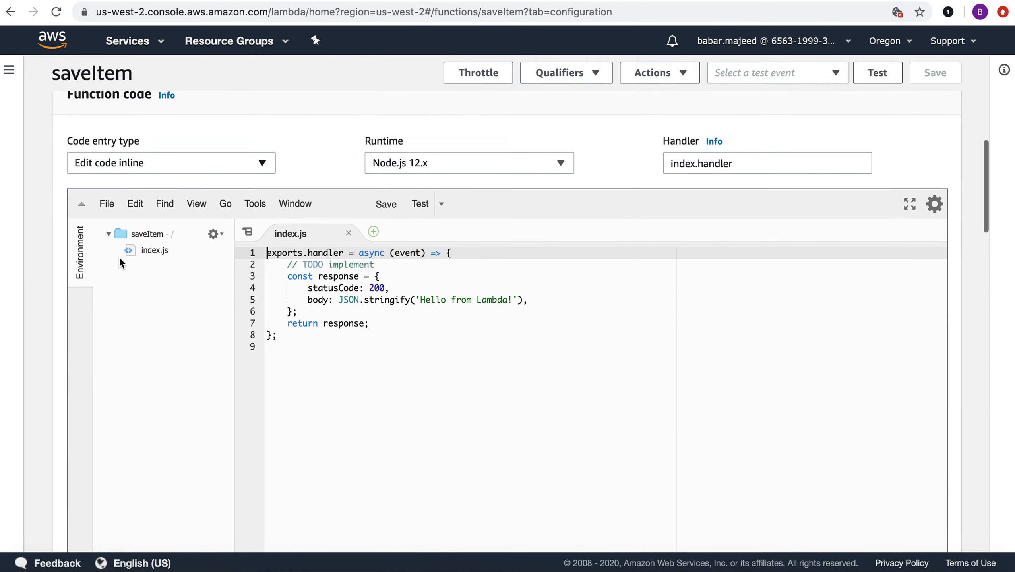
Replace saveItem's default code in index.js with the second handler from Notes, which logs the event and returns 'The item was saved'.
click(289, 273)
key(super+a)
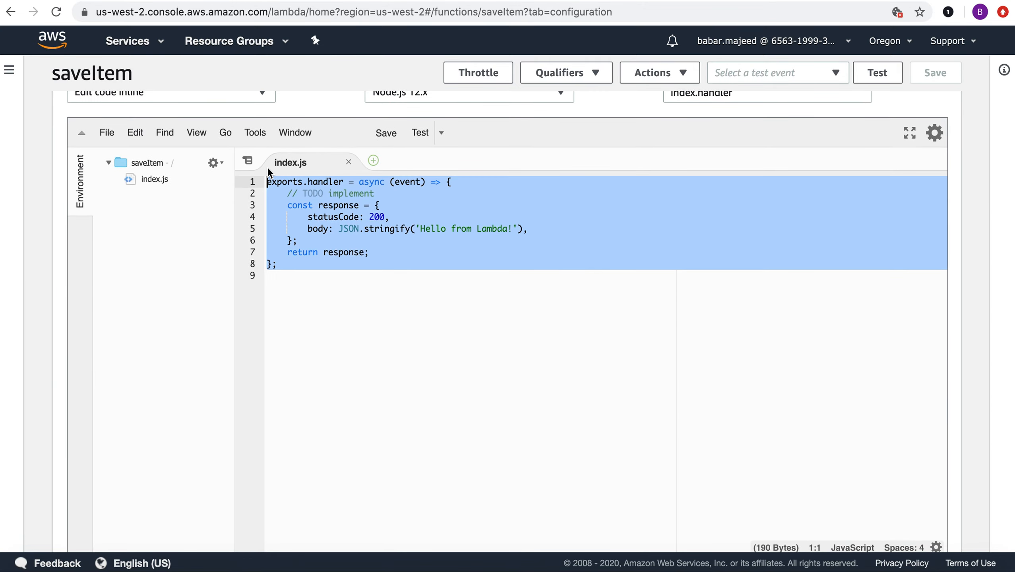
click(299, 299)
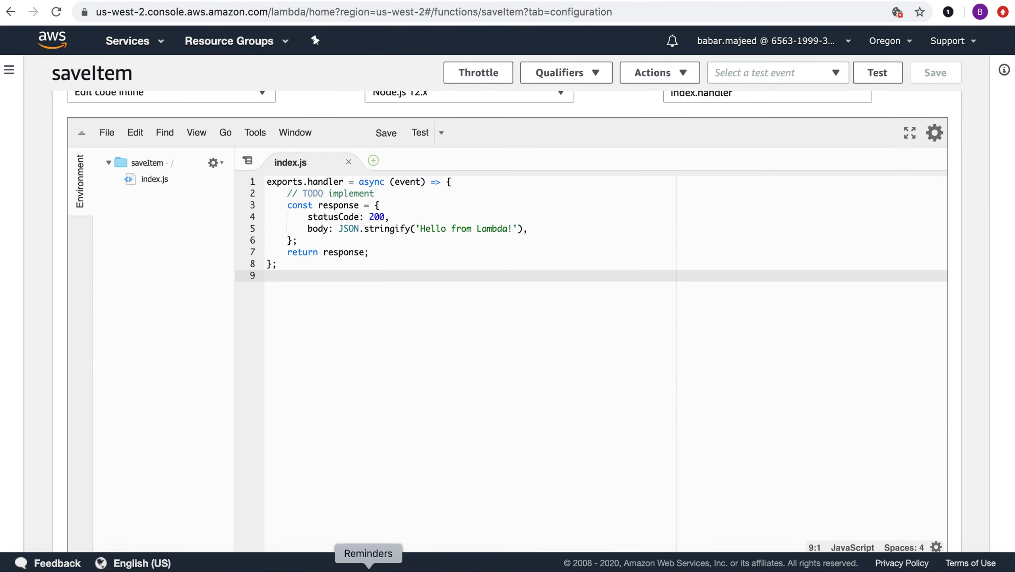
click(397, 566)
drag(468, 412, 432, 313)
key(super+c)
click(251, 333)
drag(281, 275, 261, 186)
key(super+v)
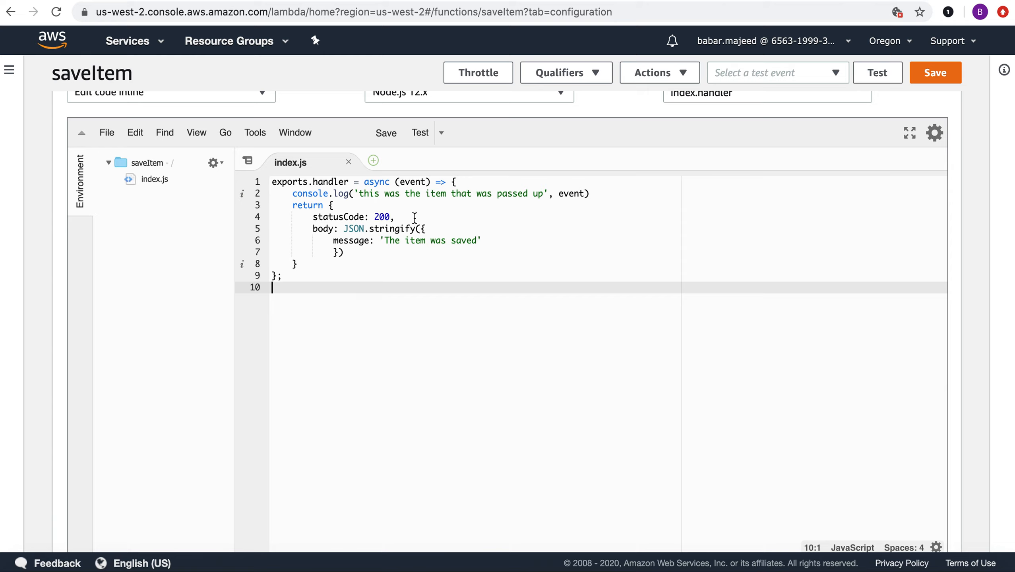
Review the event parameter and returned response in saveItem's new handler, and save the function.
drag(380, 275, 276, 187)
click(363, 308)
double_click(406, 182)
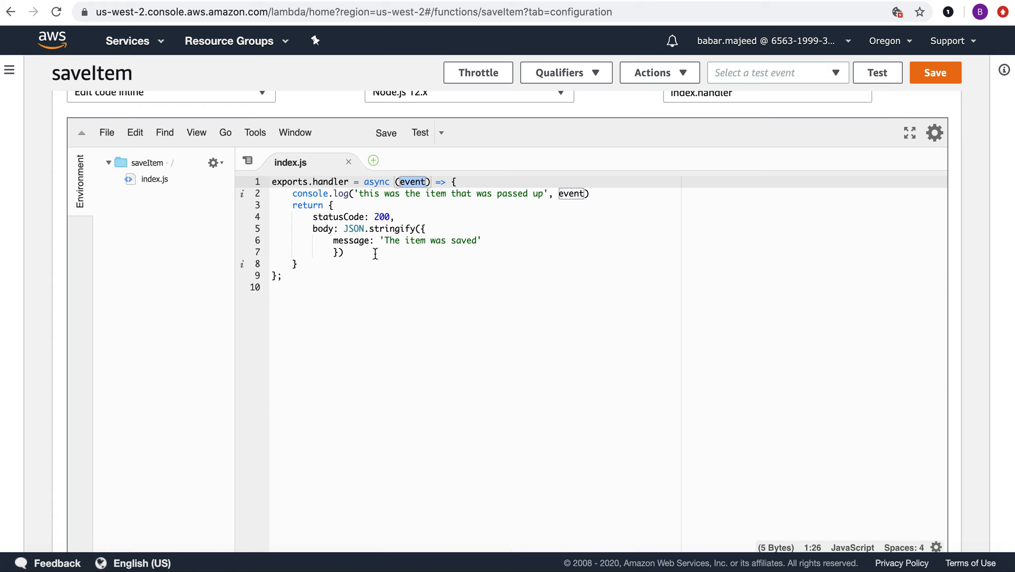
drag(366, 258, 314, 219)
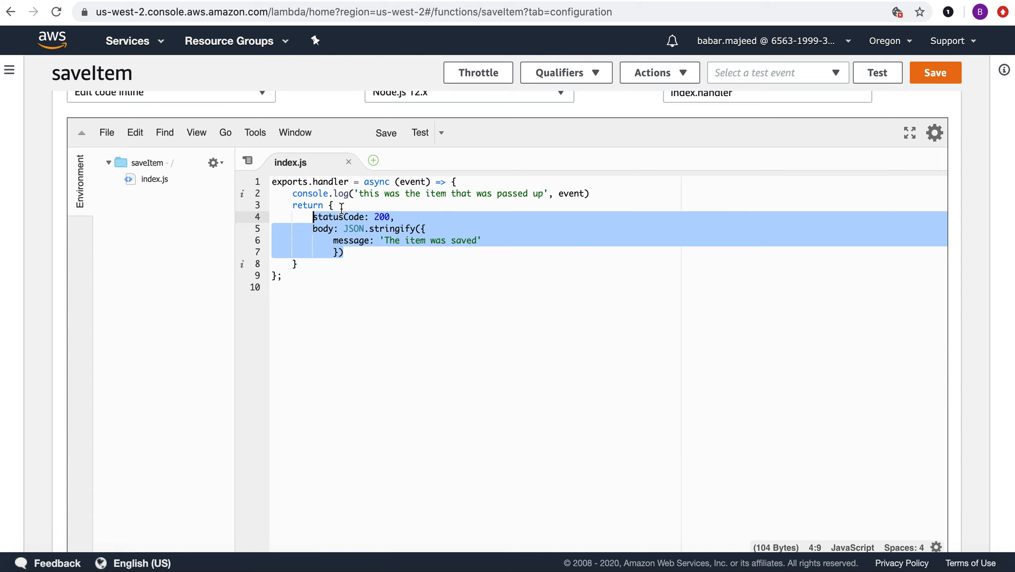
click(564, 193)
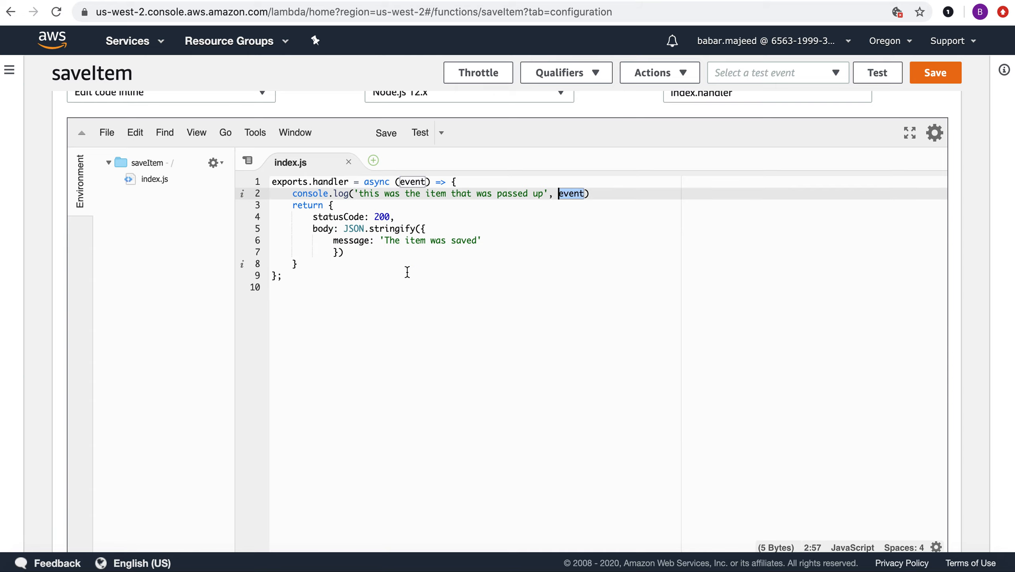
drag(345, 253, 314, 220)
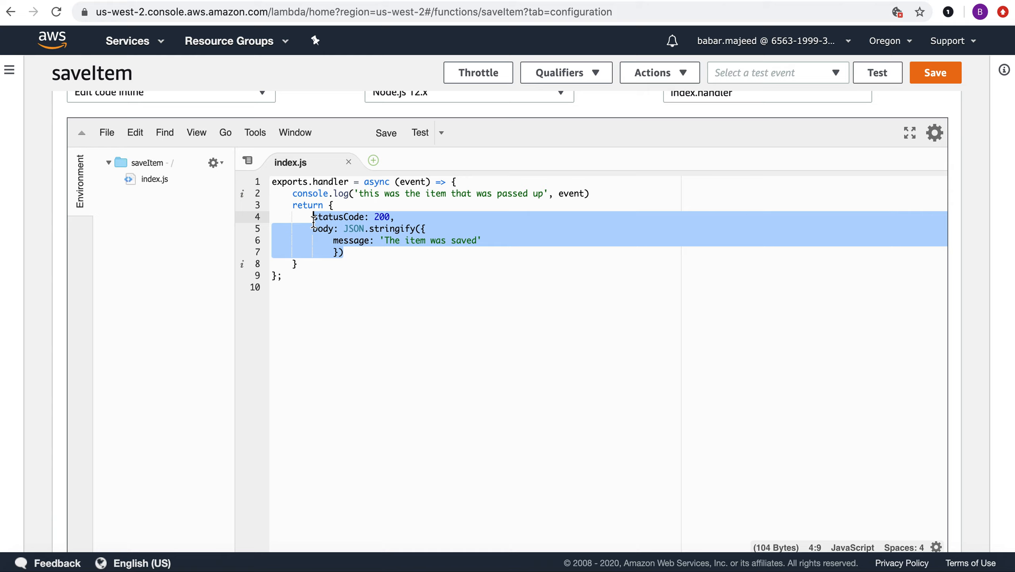
click(931, 75)
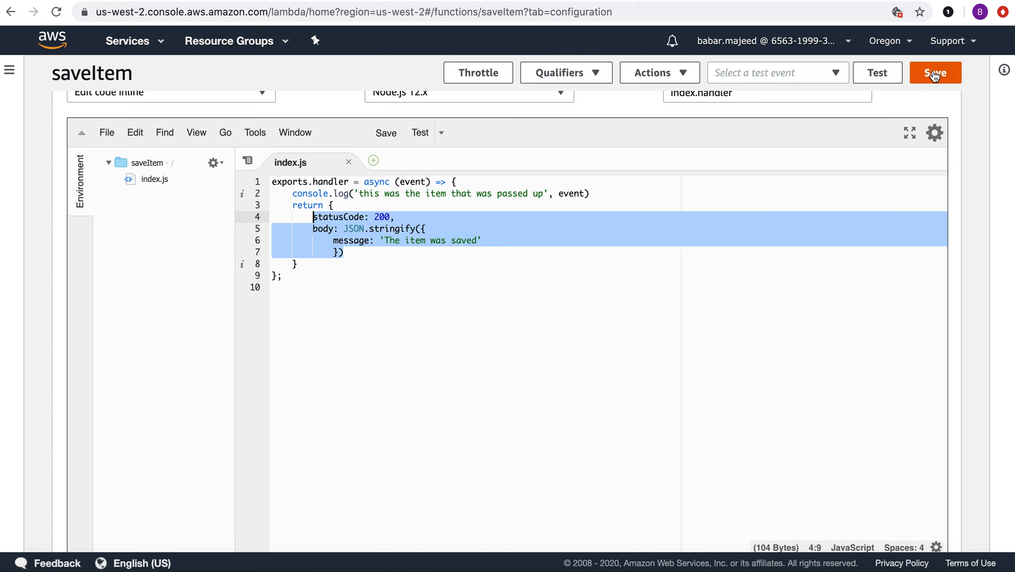